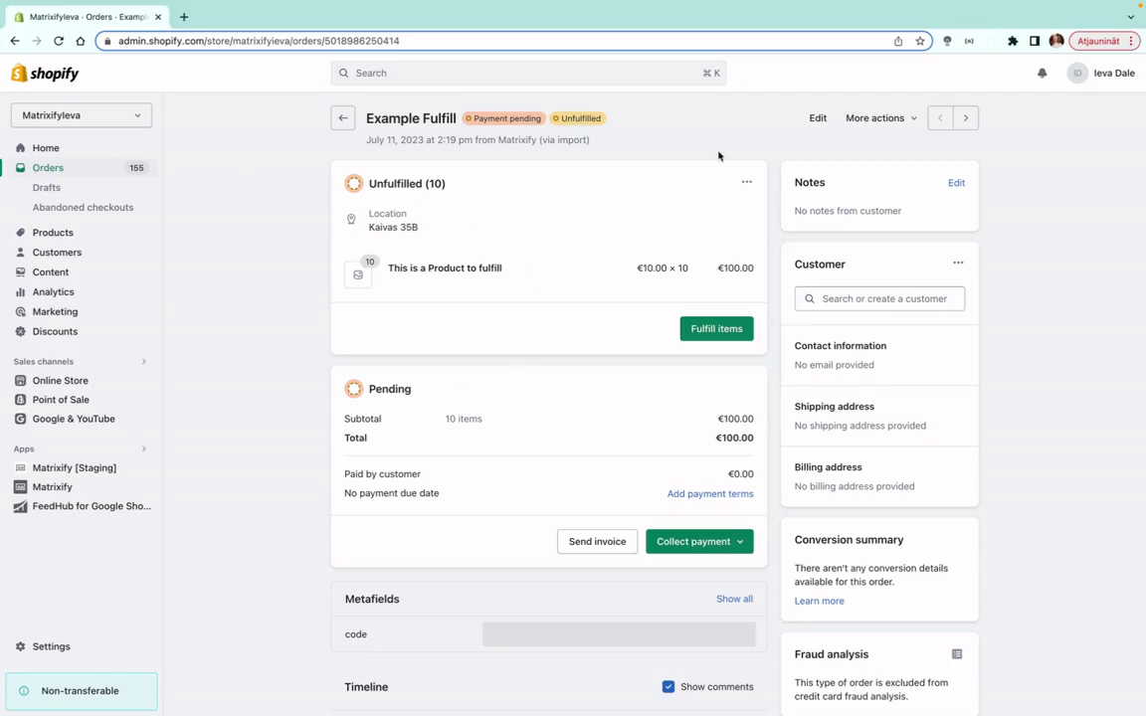
{"action": "left_click_drag", "start_coordinate": [399, 41], "coordinate": [324, 40]}
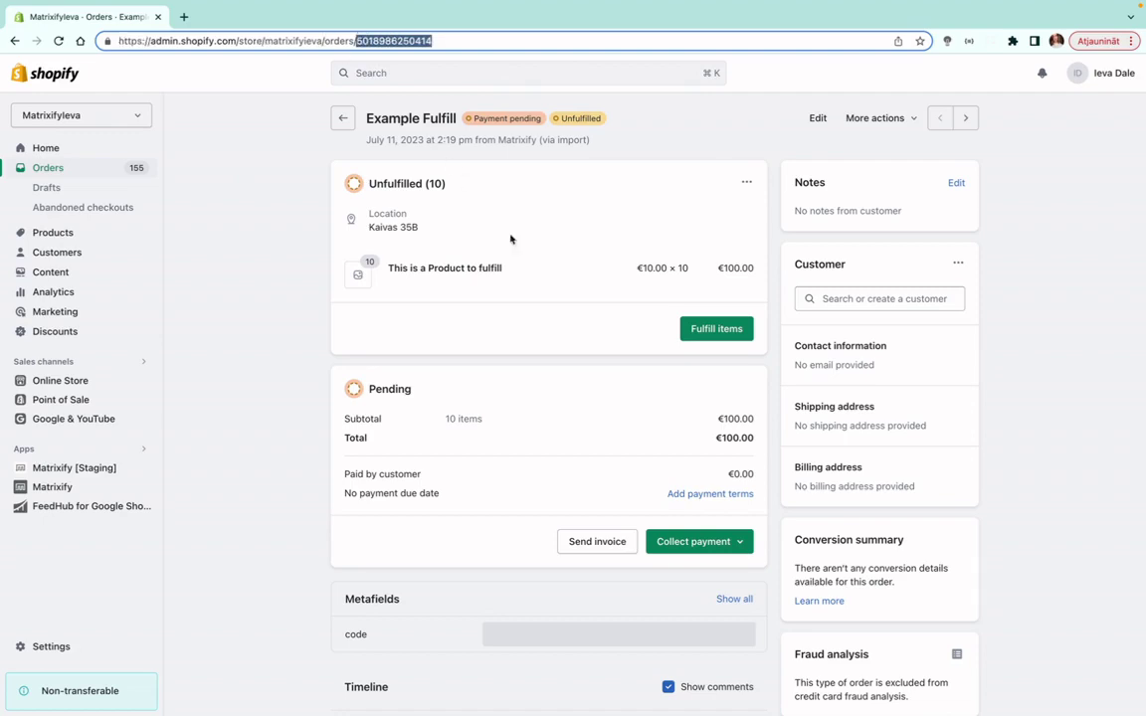
{"action": "left_click", "coordinate": [584, 335]}
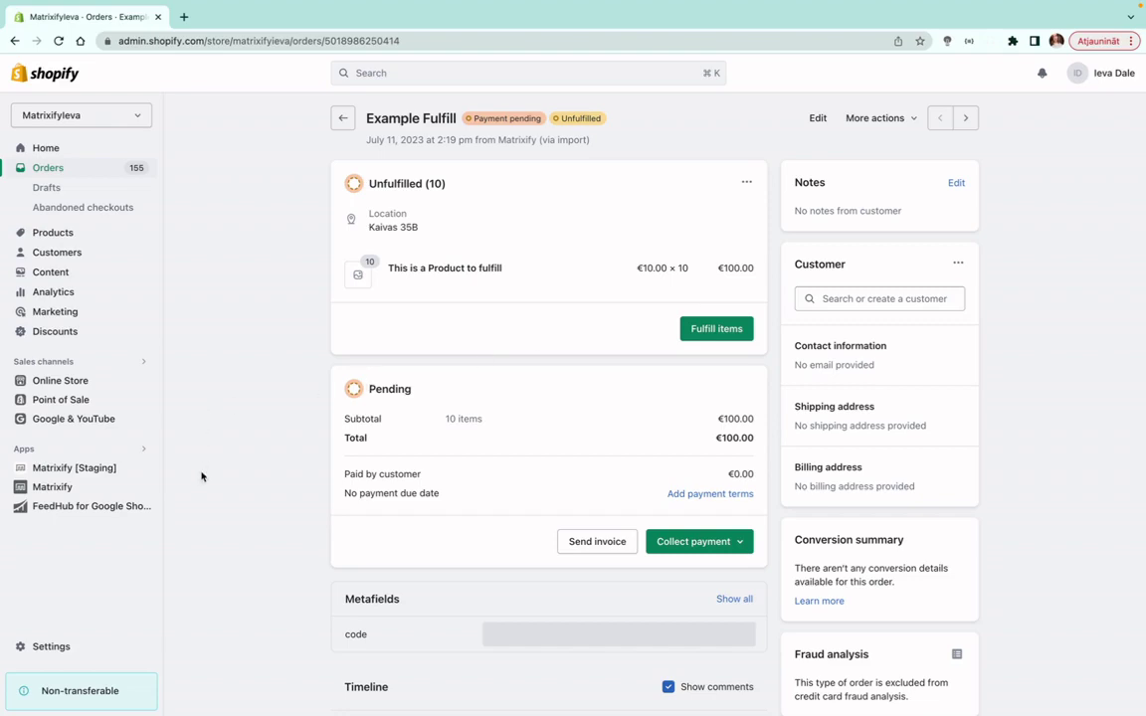
- Start a new Matrixify export and replace its preset Orders sheet with a freshly added Orders sheet
{"action": "left_click", "coordinate": [60, 487]}
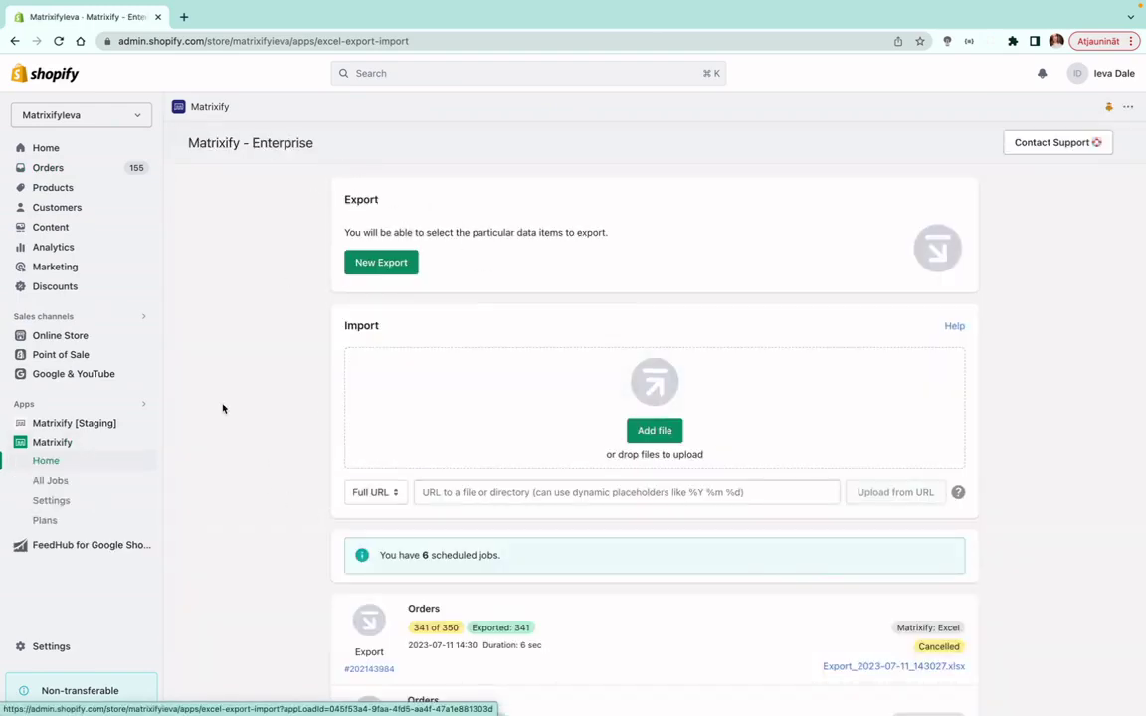
{"action": "left_click", "coordinate": [365, 269]}
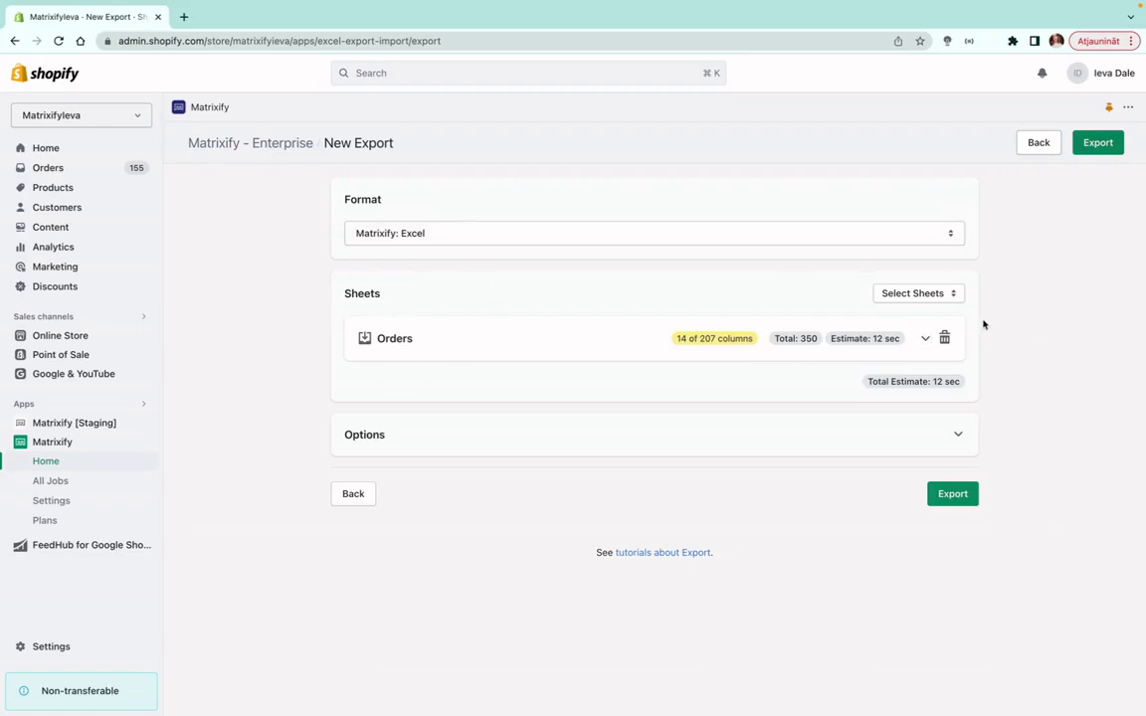
{"action": "left_click", "coordinate": [945, 338]}
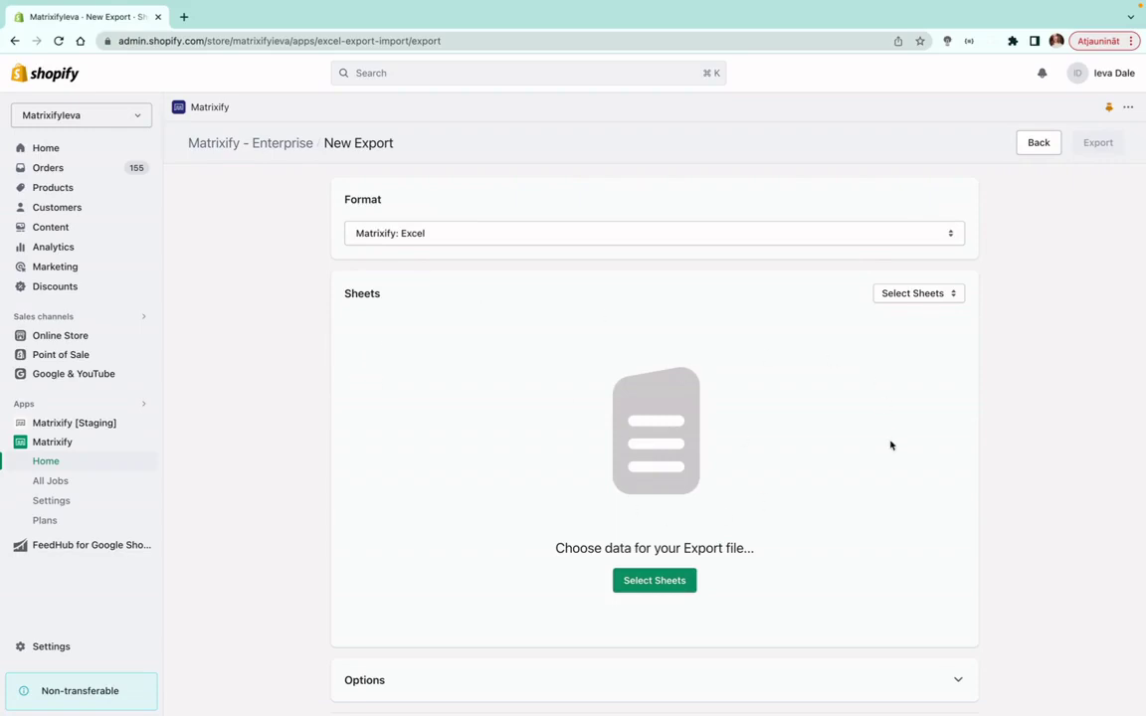
{"action": "left_click", "coordinate": [895, 294]}
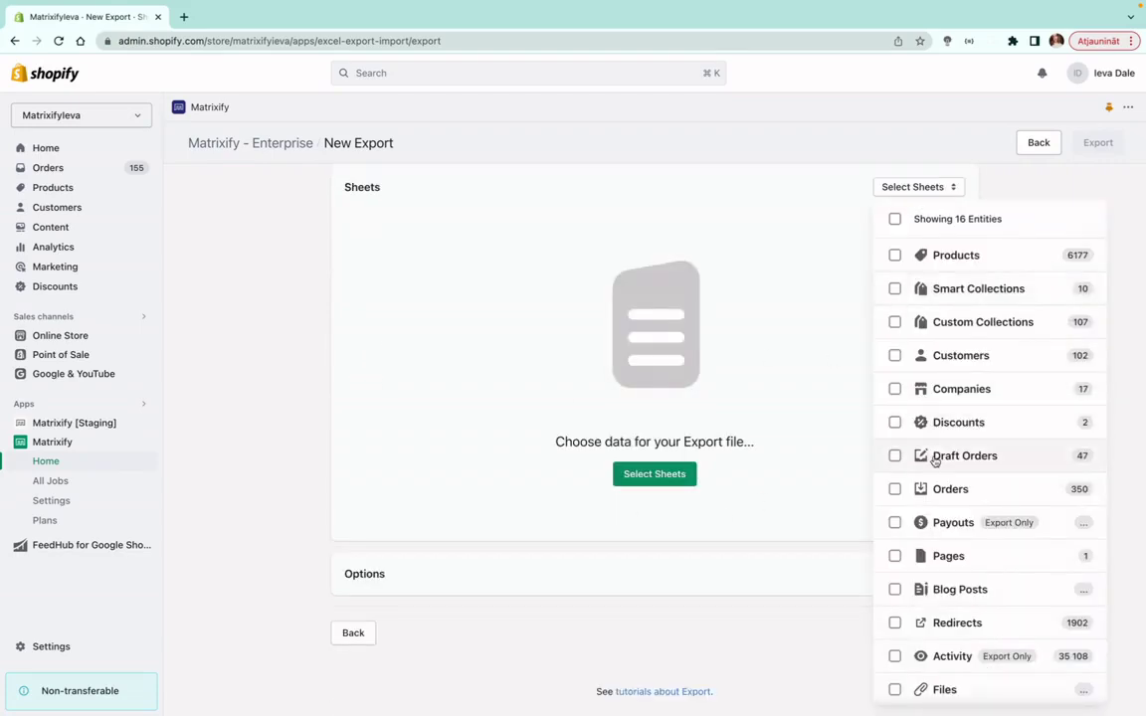
{"action": "left_click", "coordinate": [963, 492]}
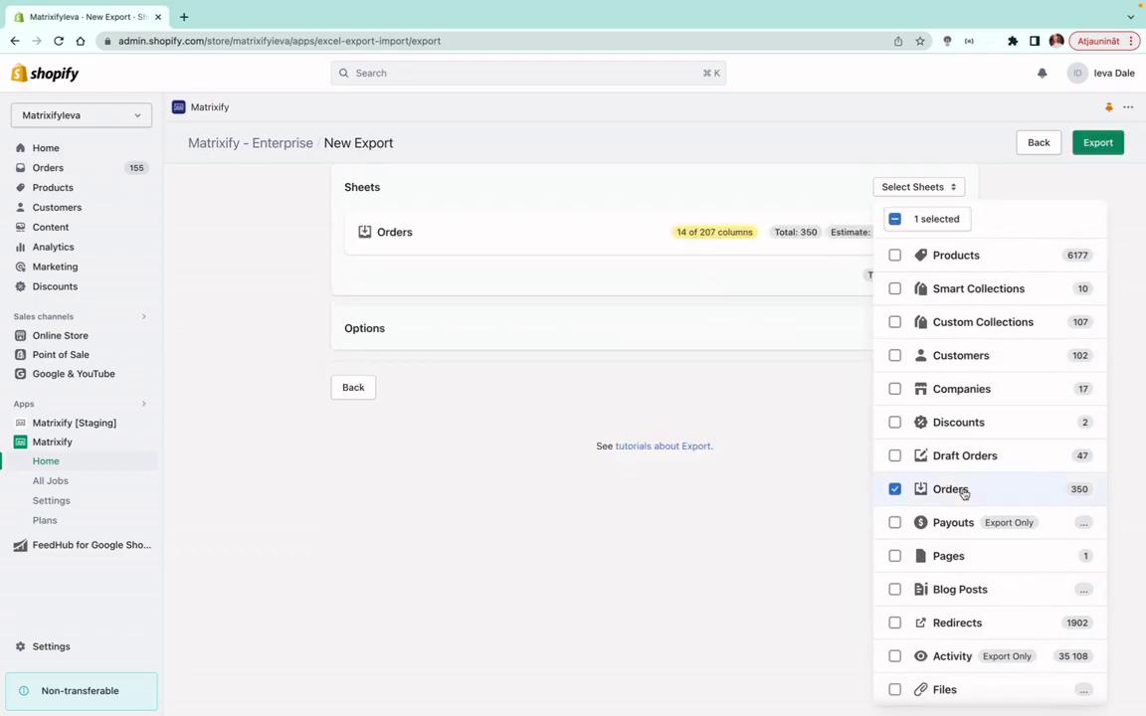
{"action": "left_click", "coordinate": [711, 391]}
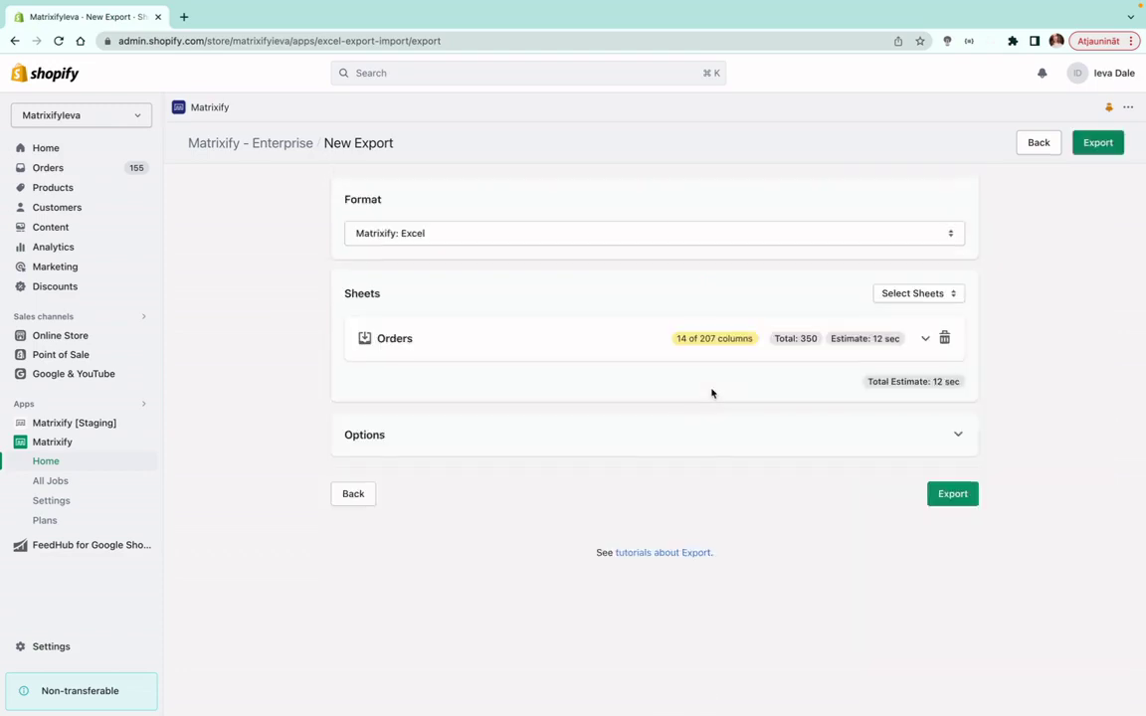
- Tick the Basic Columns and Fulfillments groups in the Orders sheet, giving 68 of 207 columns
{"action": "left_click", "coordinate": [523, 351]}
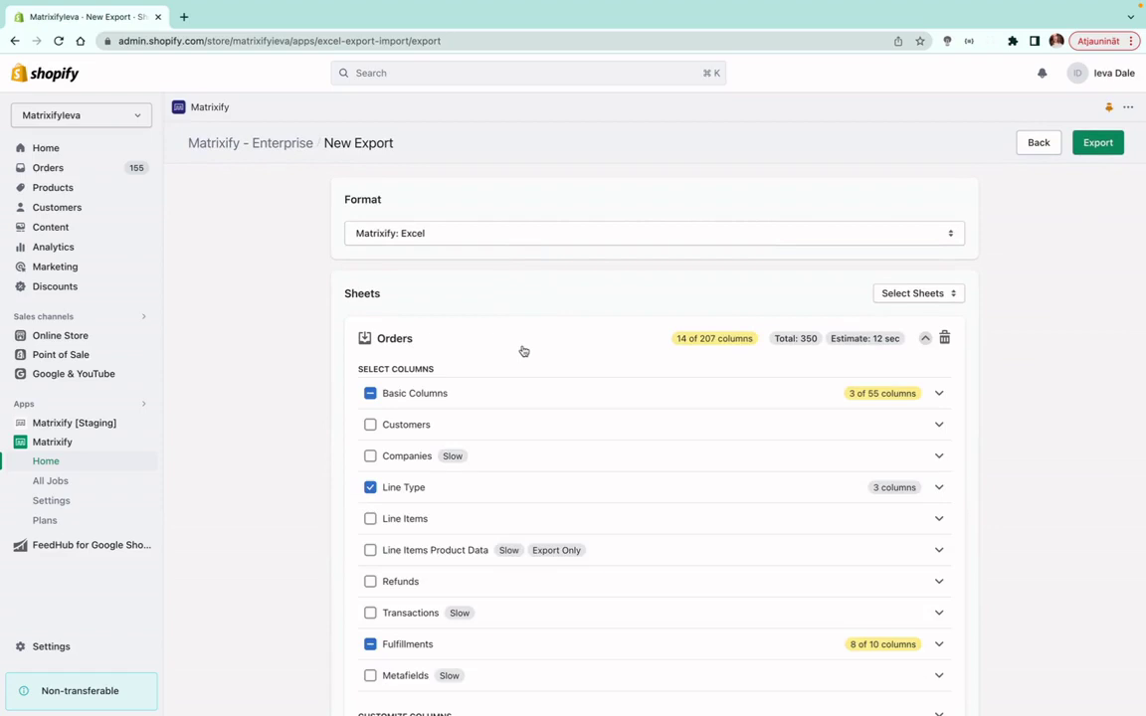
{"action": "scroll", "coordinate": [384, 433], "scroll_direction": "down", "scroll_amount": 2}
{"action": "scroll", "coordinate": [384, 434], "scroll_direction": "up", "scroll_amount": 2}
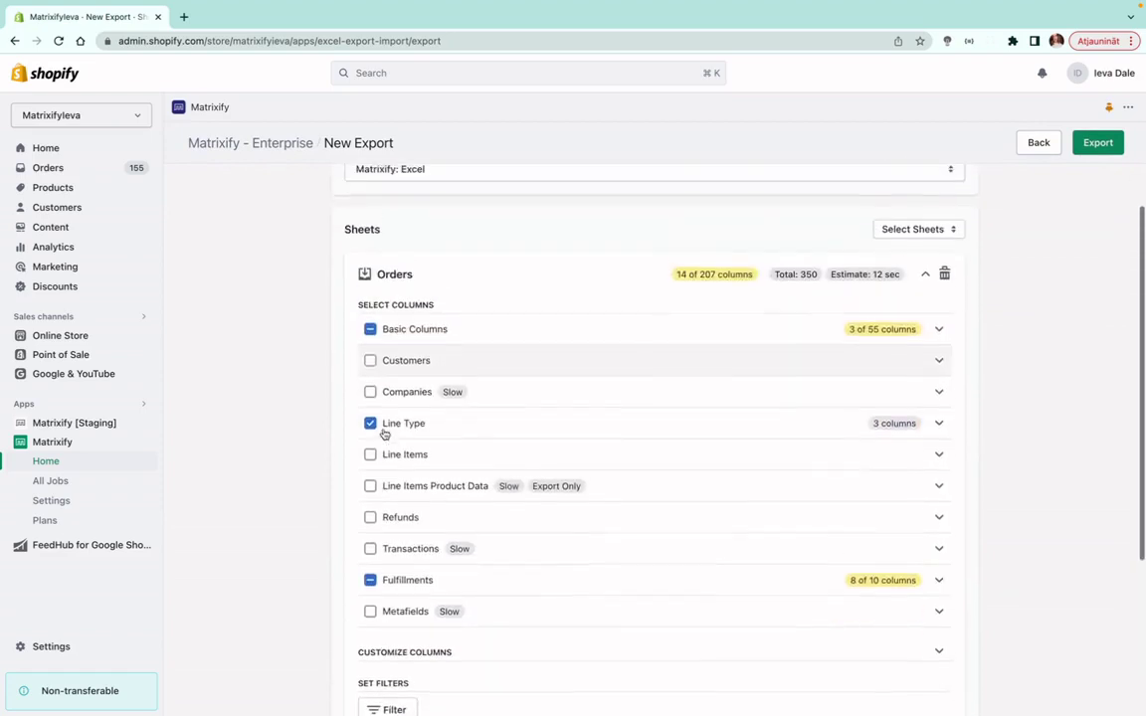
{"action": "left_click", "coordinate": [370, 350]}
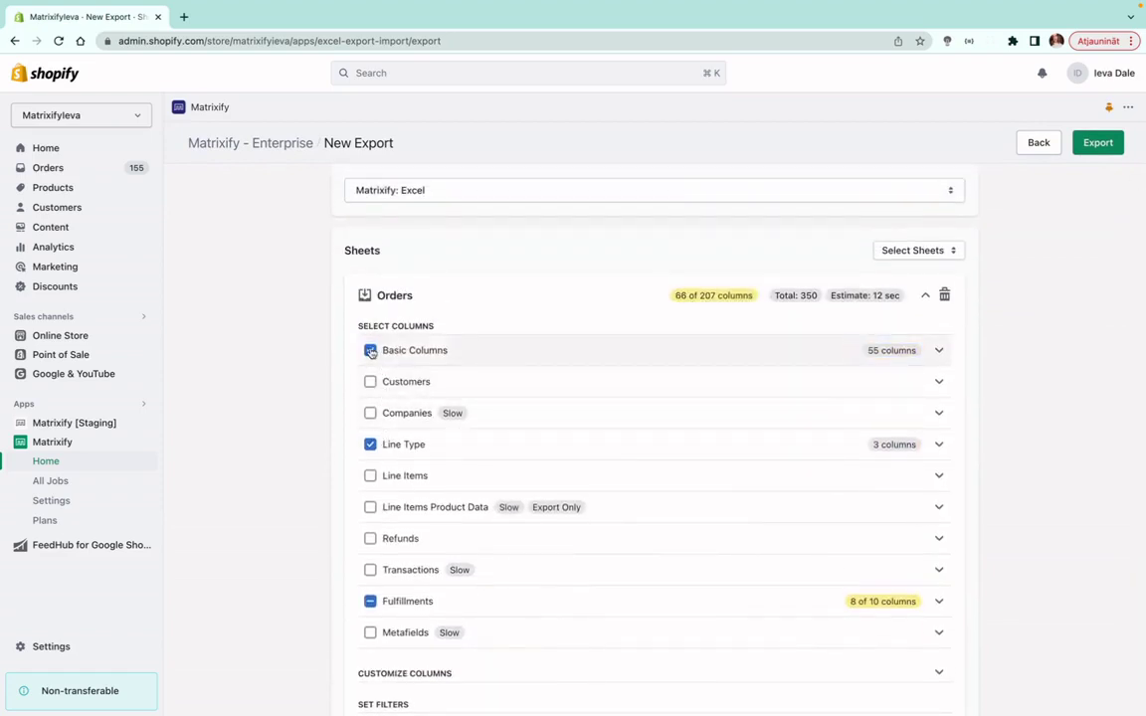
{"action": "left_click", "coordinate": [370, 600]}
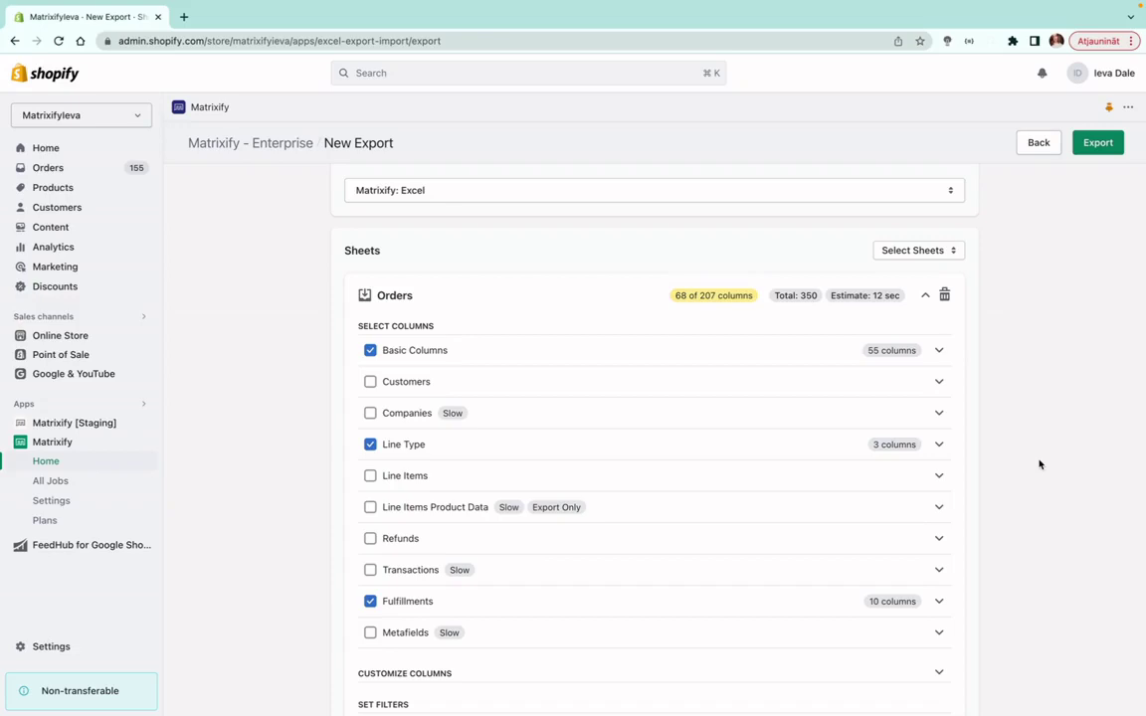
{"action": "left_click", "coordinate": [742, 355]}
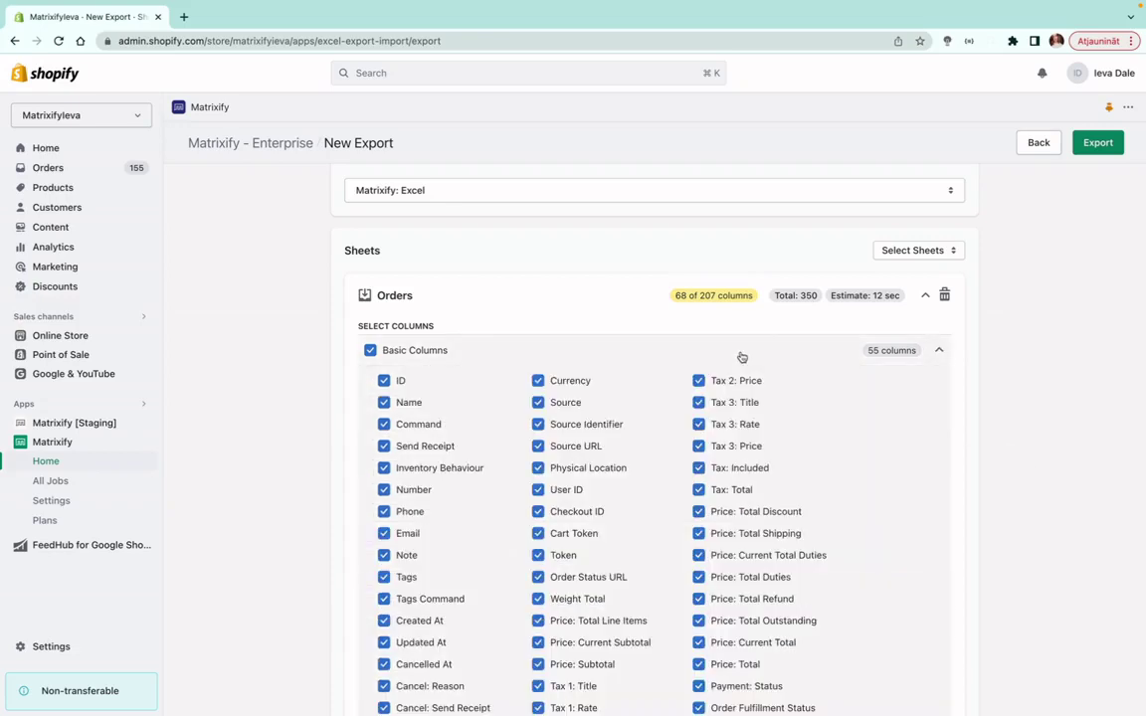
- Keep only the ID, Name and Command basic columns, bringing the export to 16 of 207 columns
{"action": "left_click", "coordinate": [370, 350]}
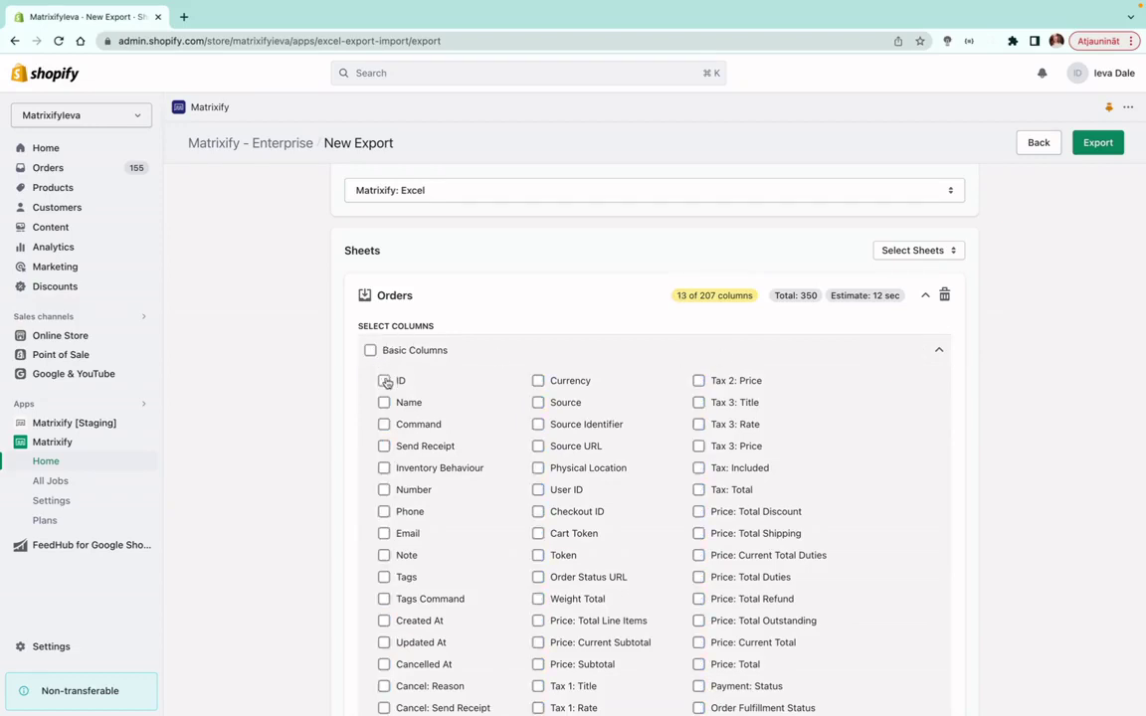
{"action": "left_click", "coordinate": [384, 381]}
{"action": "left_click", "coordinate": [385, 403]}
{"action": "left_click", "coordinate": [385, 425]}
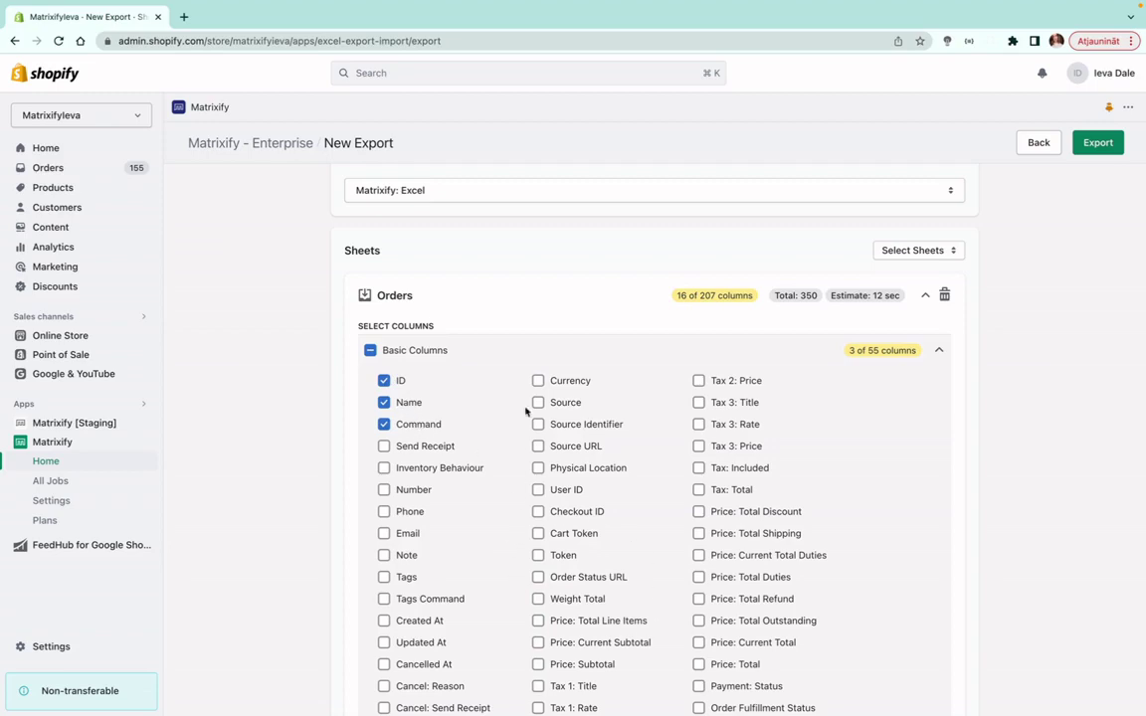
{"action": "scroll", "coordinate": [573, 529], "scroll_direction": "down", "scroll_amount": 1}
{"action": "scroll", "coordinate": [573, 529], "scroll_direction": "down", "scroll_amount": 2}
{"action": "scroll", "coordinate": [567, 529], "scroll_direction": "up", "scroll_amount": 3}
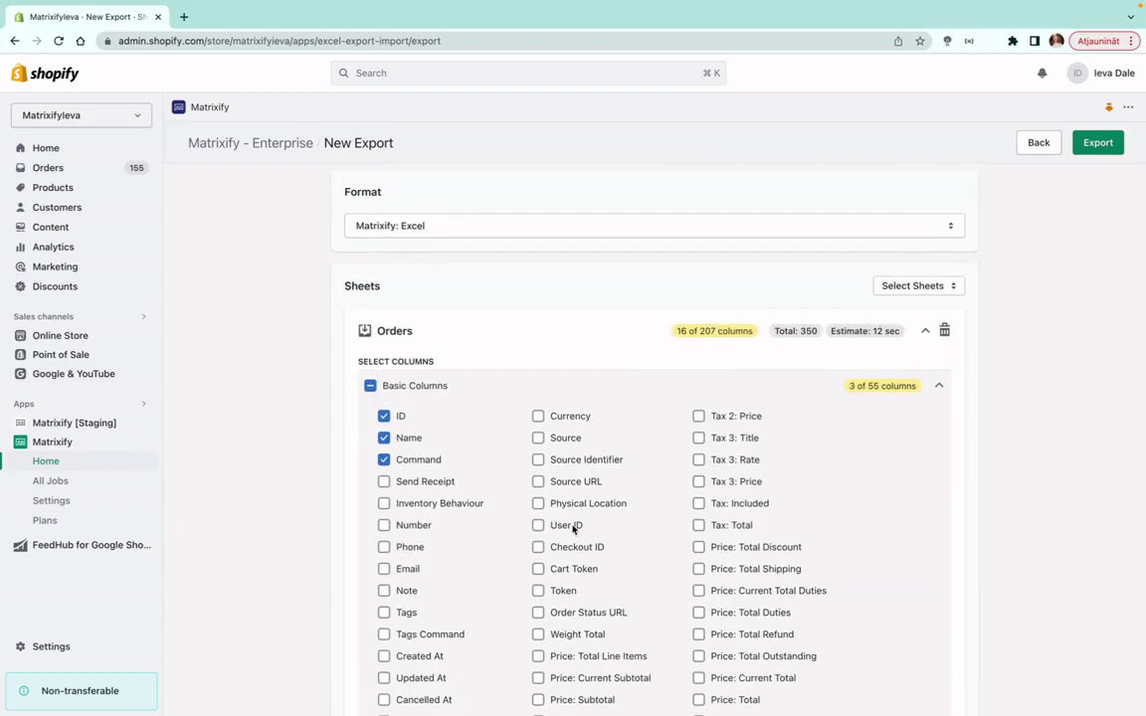
{"action": "left_click", "coordinate": [462, 382]}
{"action": "scroll", "coordinate": [483, 493], "scroll_direction": "down", "scroll_amount": 1}
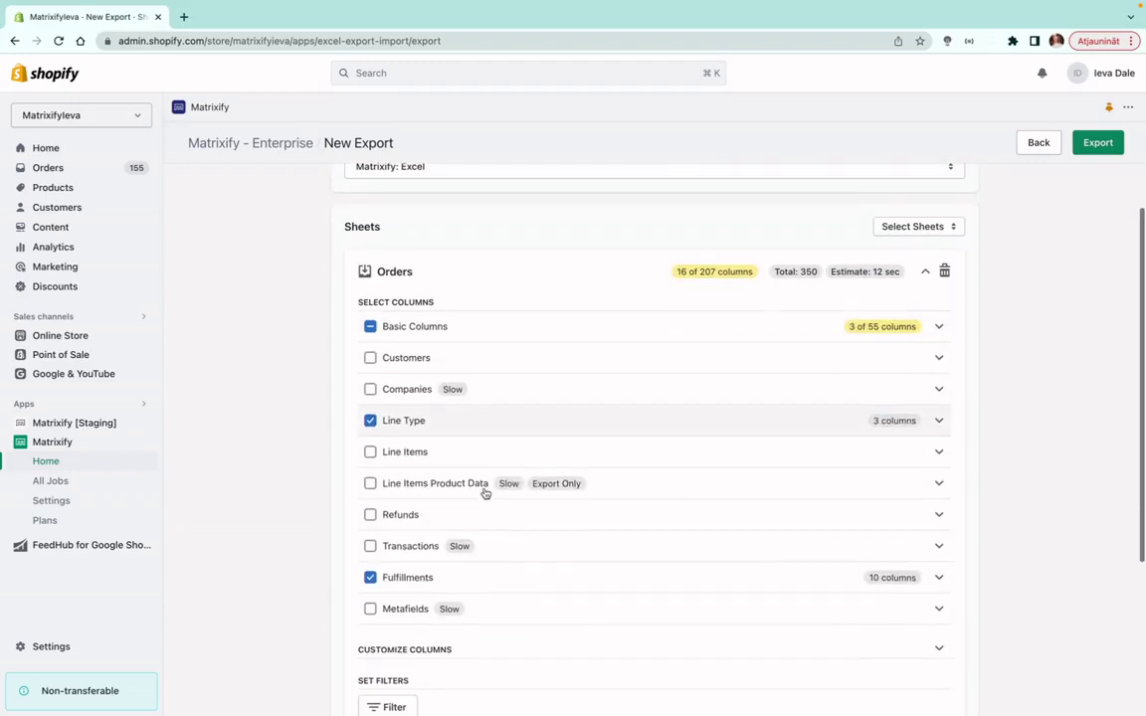
{"action": "left_click", "coordinate": [468, 432]}
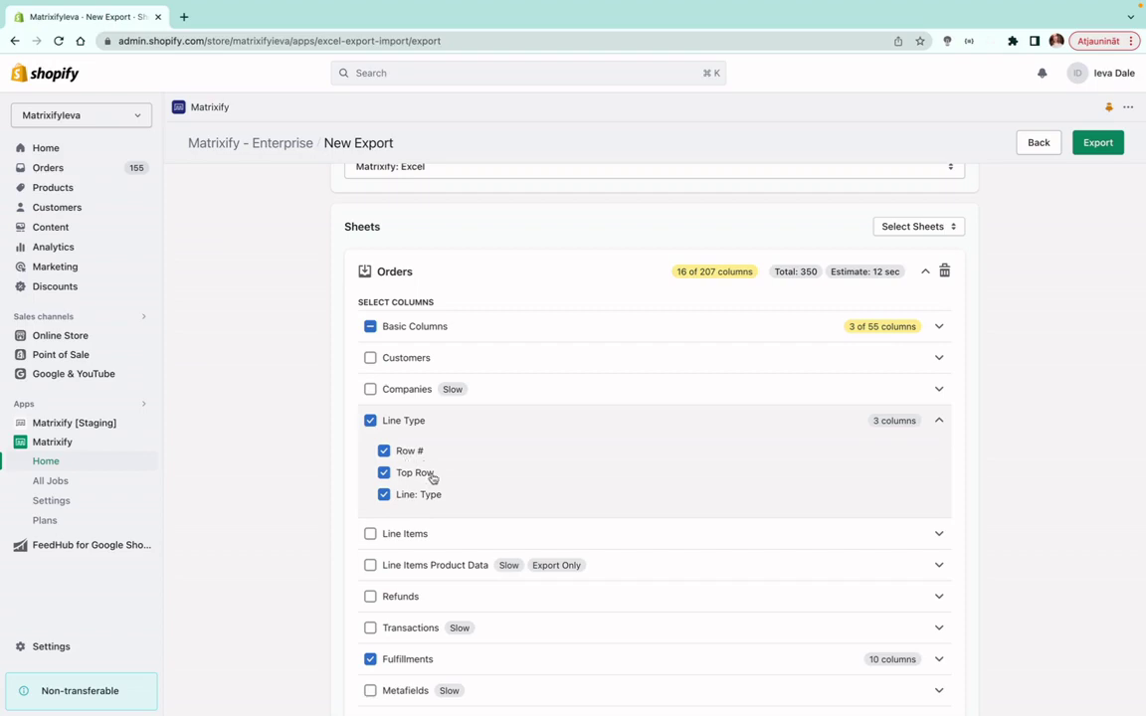
- Untick Fulfillment: Created At and Fulfillment: Updated At, keeping 8 of 10 fulfillment columns
{"action": "left_click", "coordinate": [513, 427]}
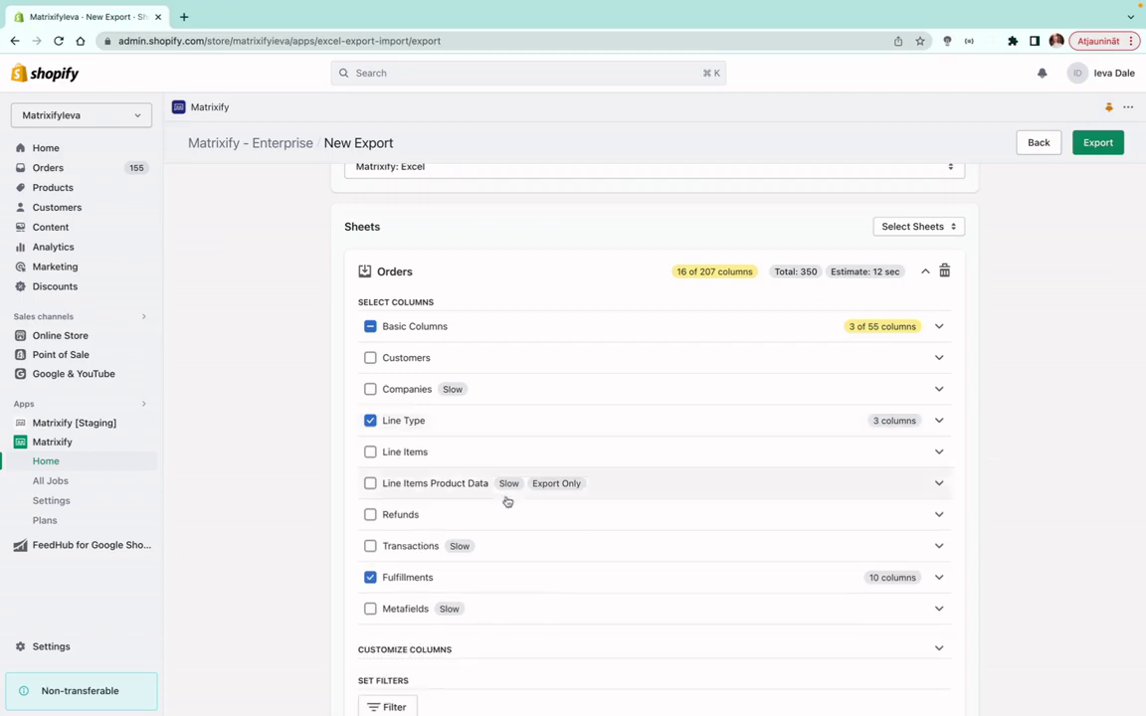
{"action": "left_click", "coordinate": [504, 585]}
{"action": "scroll", "coordinate": [546, 547], "scroll_direction": "down", "scroll_amount": 5}
{"action": "scroll", "coordinate": [546, 547], "scroll_direction": "up", "scroll_amount": 2}
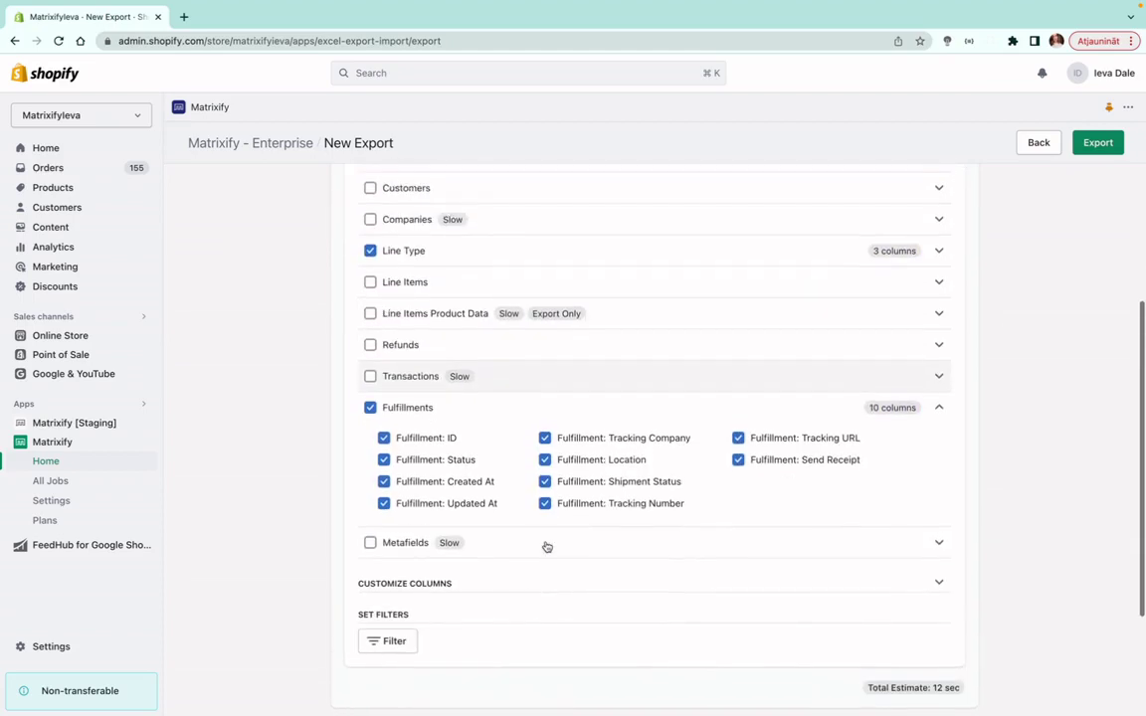
{"action": "left_click", "coordinate": [384, 483]}
{"action": "left_click", "coordinate": [384, 503]}
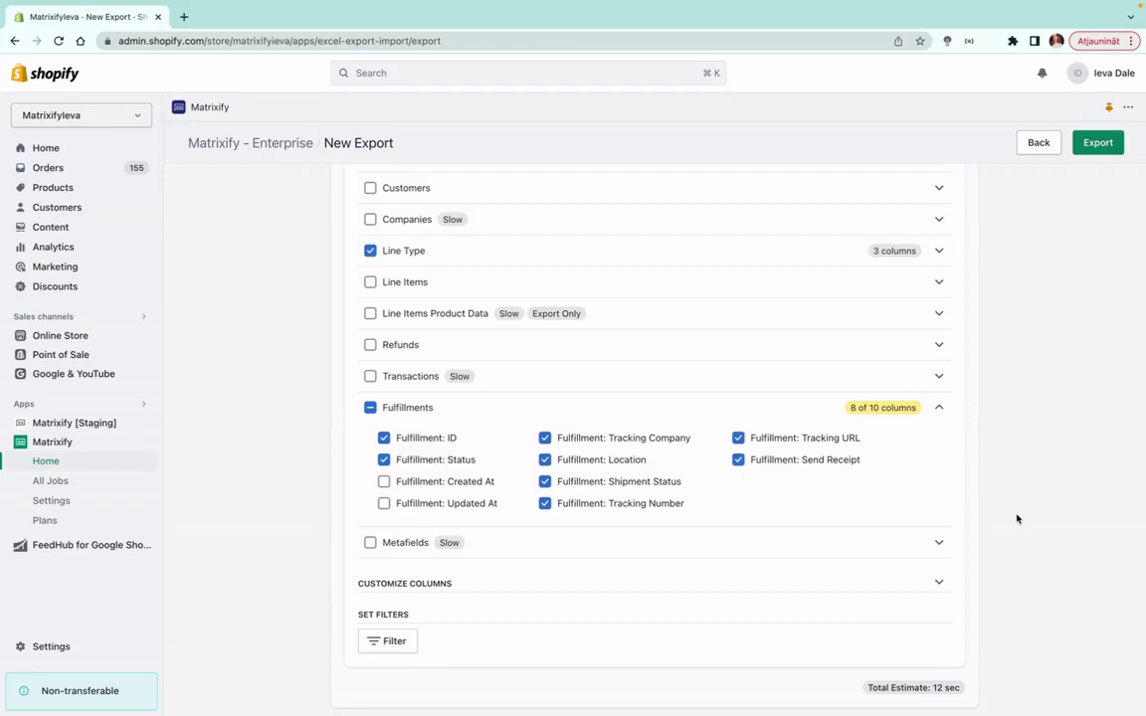
{"action": "left_click", "coordinate": [713, 407]}
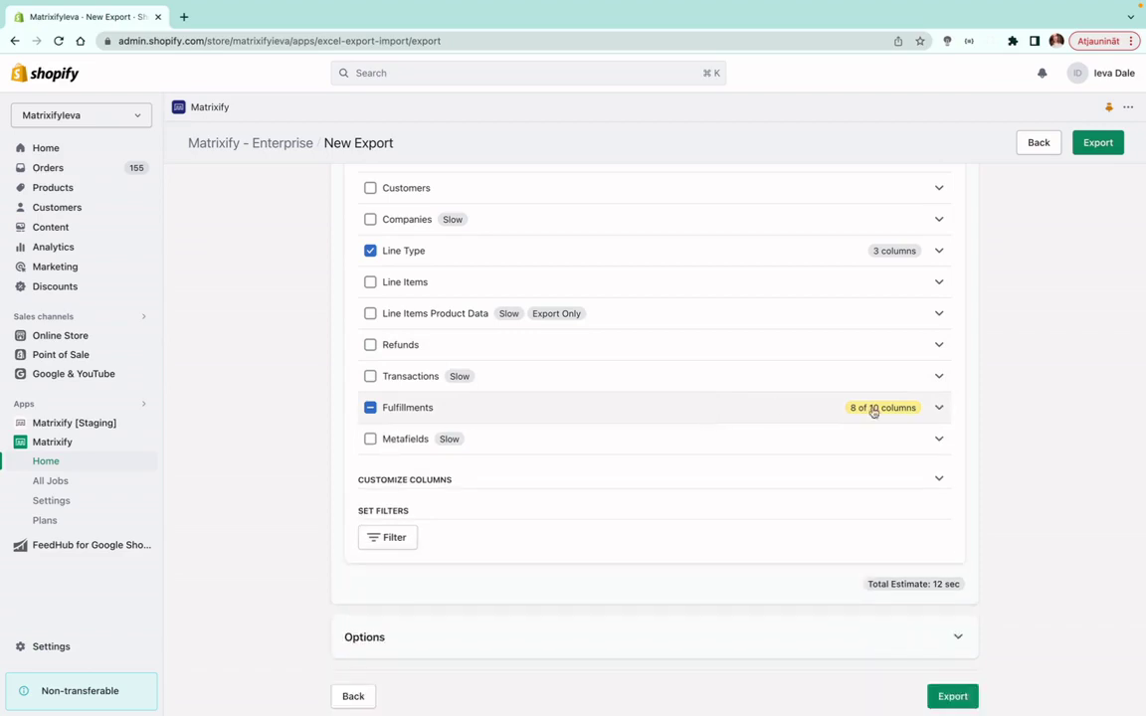
{"action": "scroll", "coordinate": [995, 450], "scroll_direction": "up", "scroll_amount": 1}
{"action": "scroll", "coordinate": [994, 450], "scroll_direction": "up", "scroll_amount": 3}
{"action": "scroll", "coordinate": [994, 450], "scroll_direction": "down", "scroll_amount": 3}
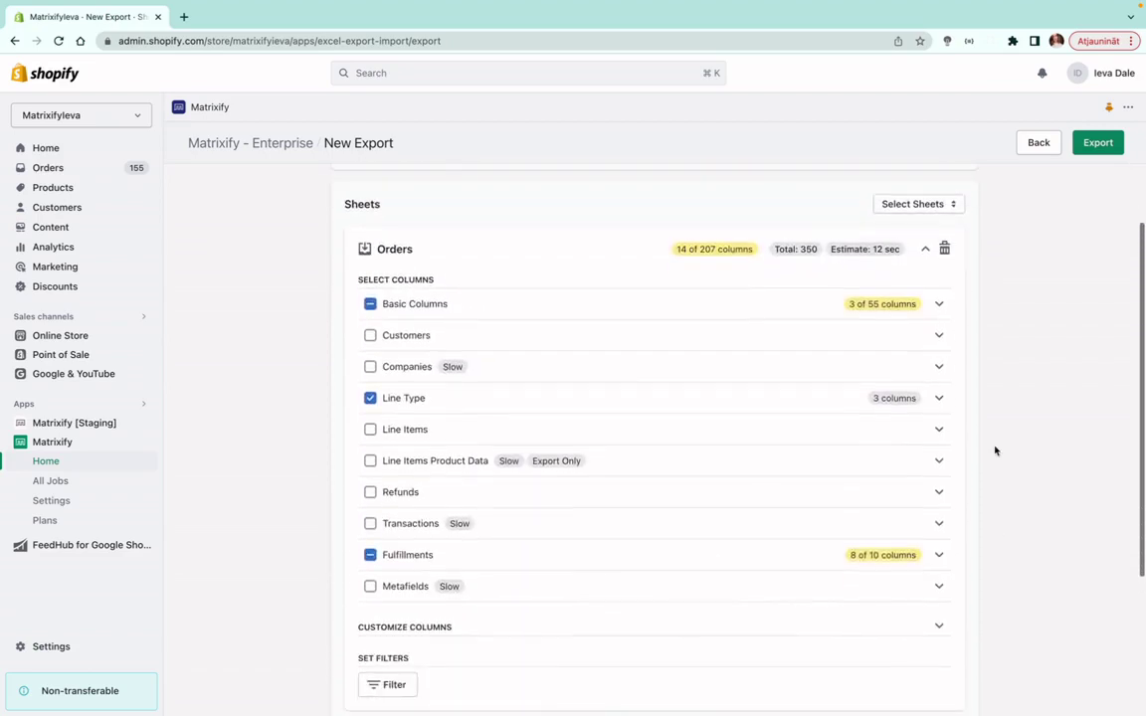
{"action": "left_click", "coordinate": [391, 568]}
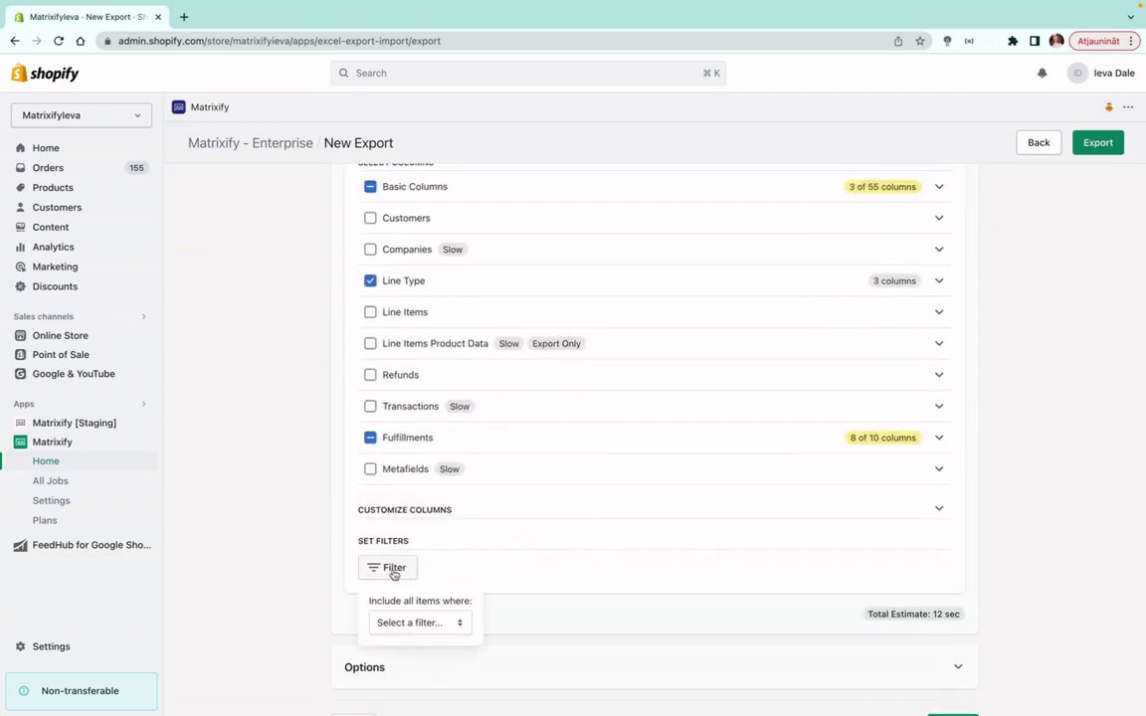
{"action": "left_click", "coordinate": [446, 623]}
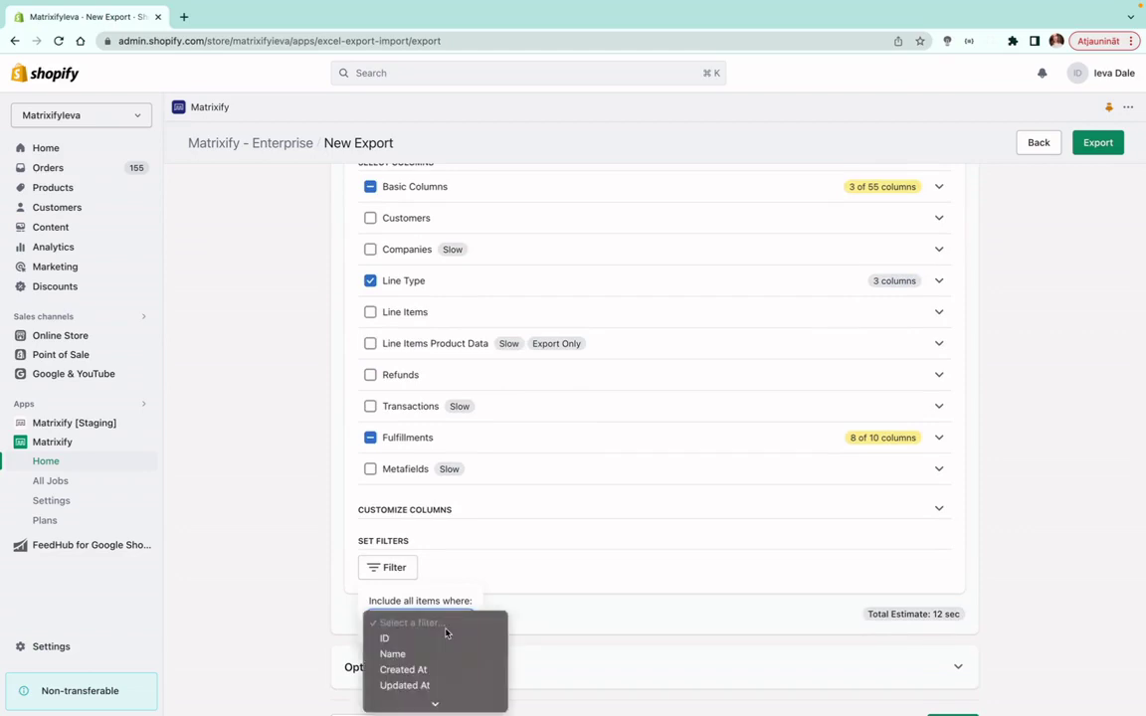
{"action": "left_click", "coordinate": [453, 639]}
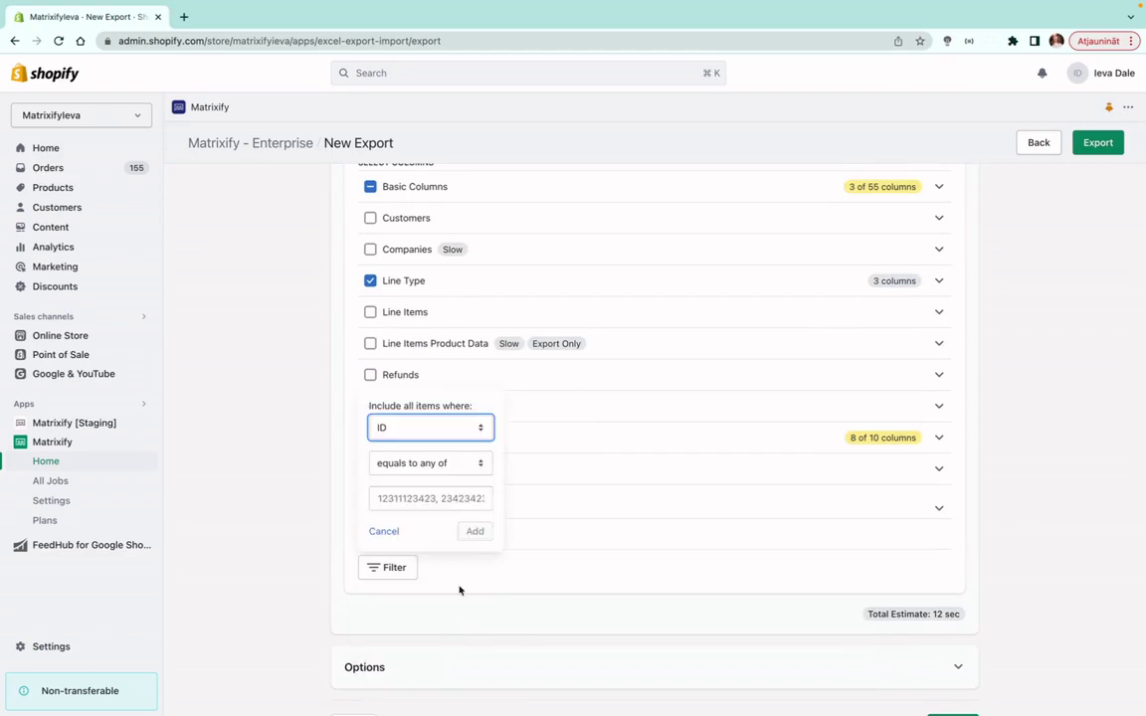
{"action": "left_click", "coordinate": [437, 500]}
{"action": "key", "text": "super+v"}
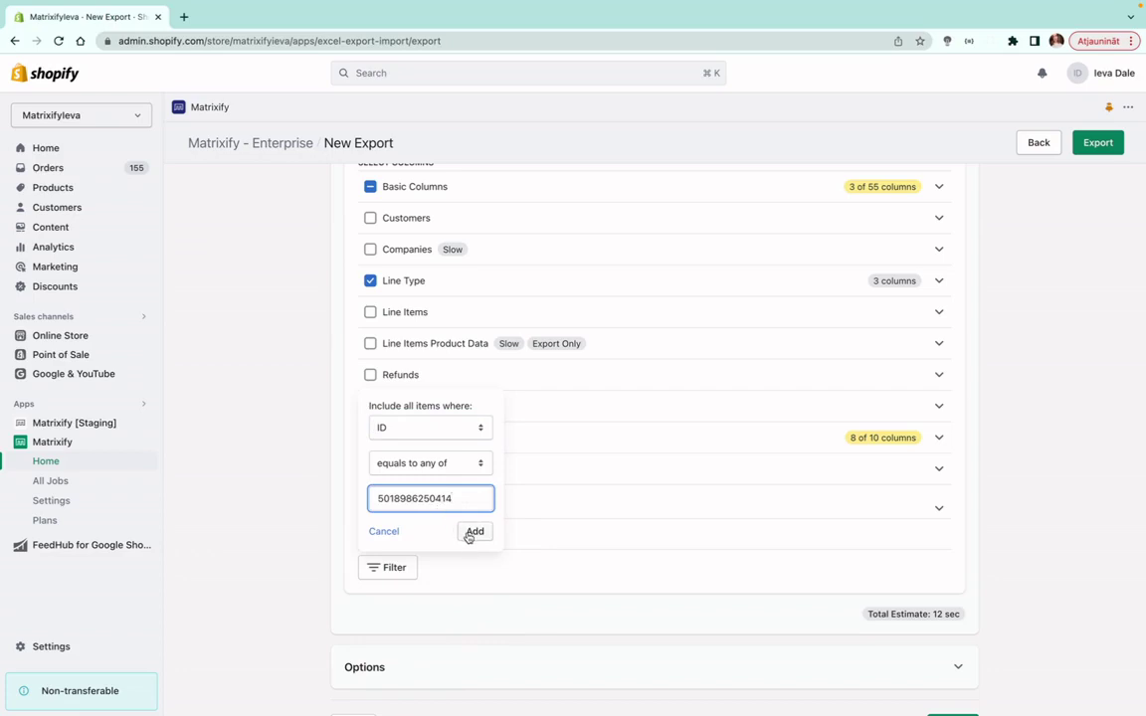
{"action": "left_click", "coordinate": [472, 532]}
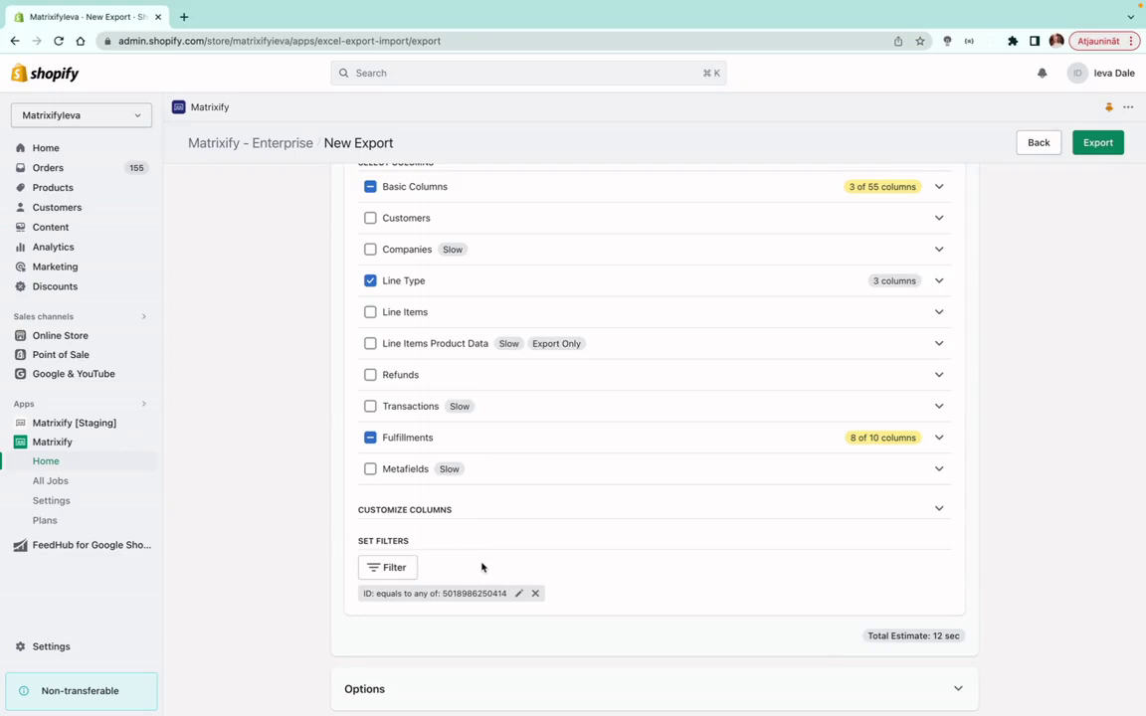
{"action": "left_click", "coordinate": [364, 572]}
{"action": "left_click", "coordinate": [419, 622]}
{"action": "scroll", "coordinate": [419, 622], "scroll_direction": "down", "scroll_amount": 5}
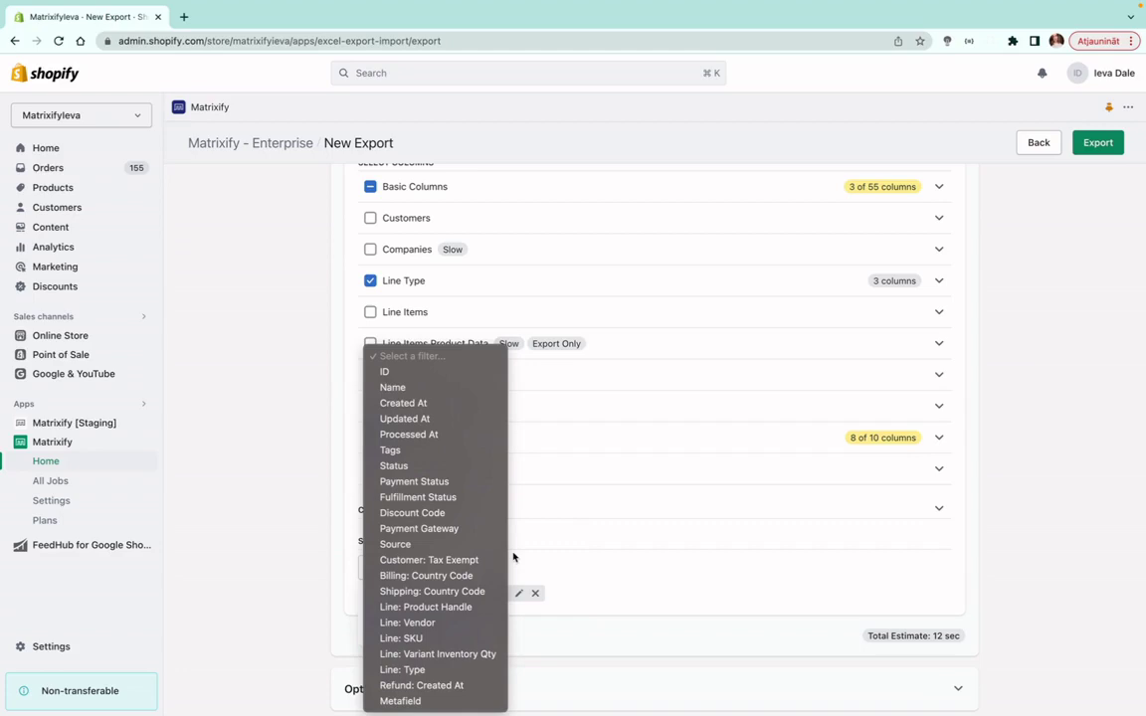
{"action": "left_click", "coordinate": [511, 555]}
{"action": "left_click", "coordinate": [600, 565]}
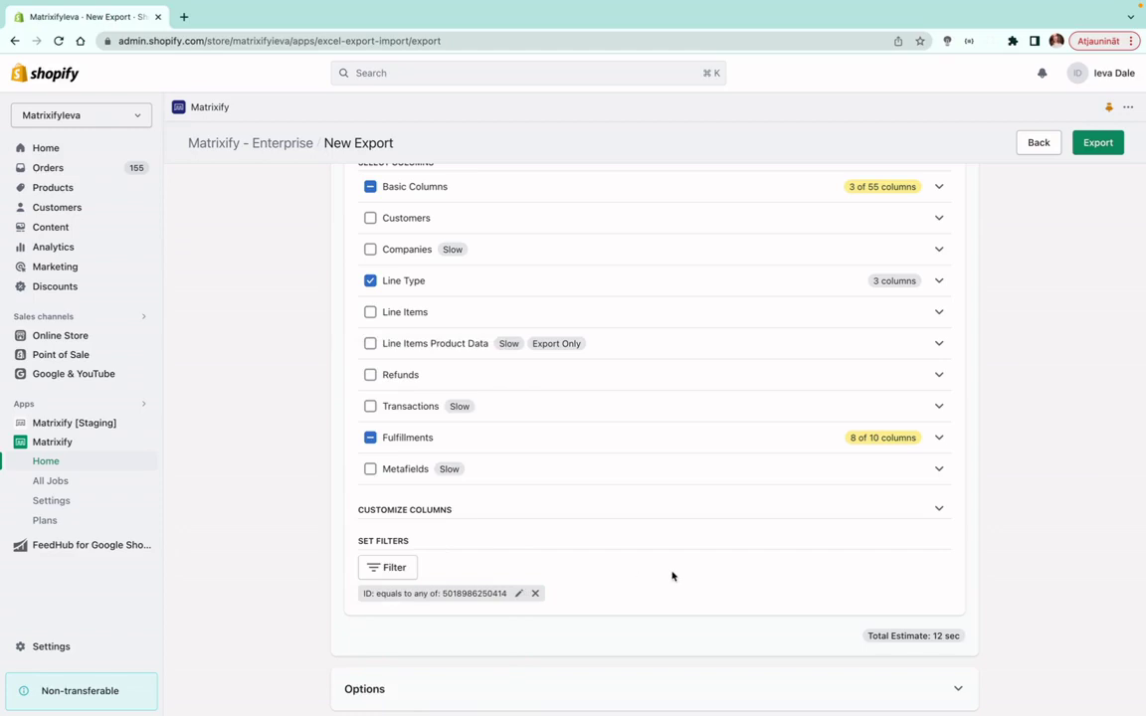
{"action": "scroll", "coordinate": [672, 576], "scroll_direction": "up", "scroll_amount": 4}
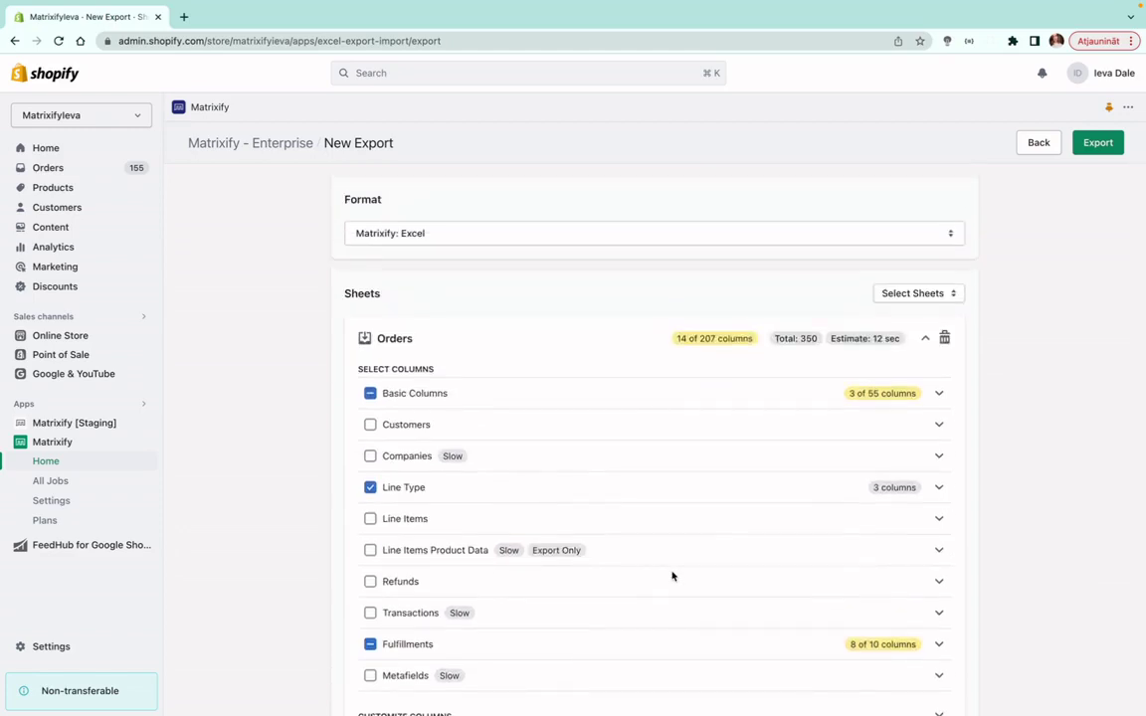
{"action": "left_click", "coordinate": [532, 233]}
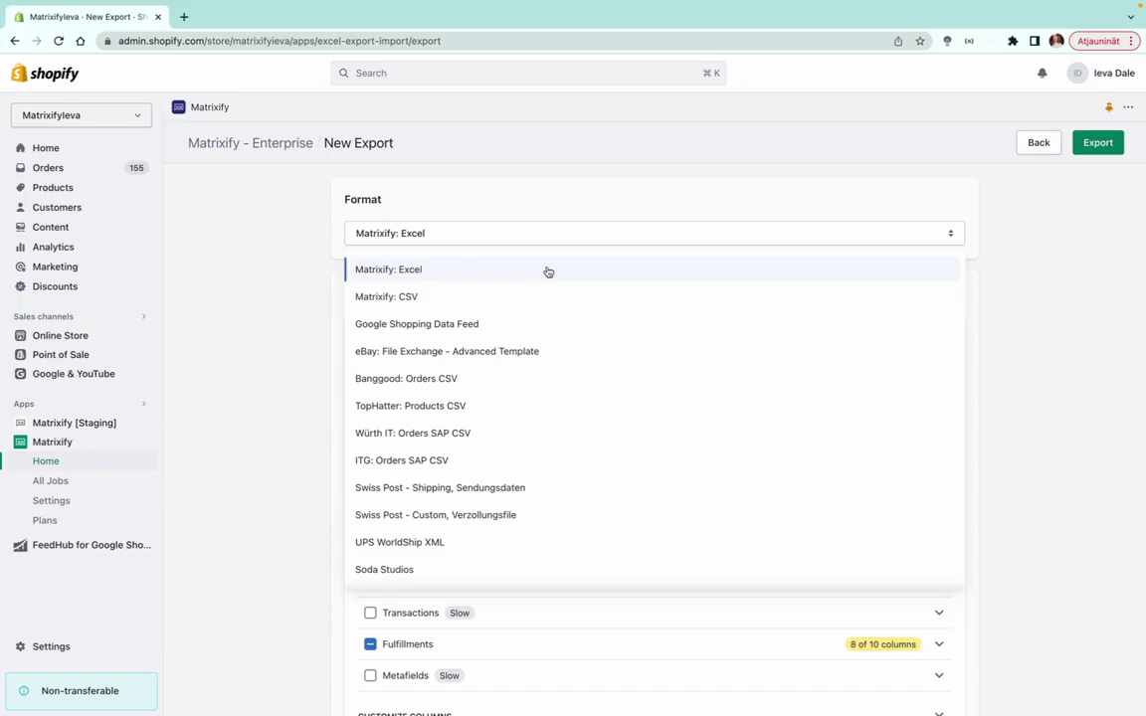
{"action": "left_click", "coordinate": [478, 247]}
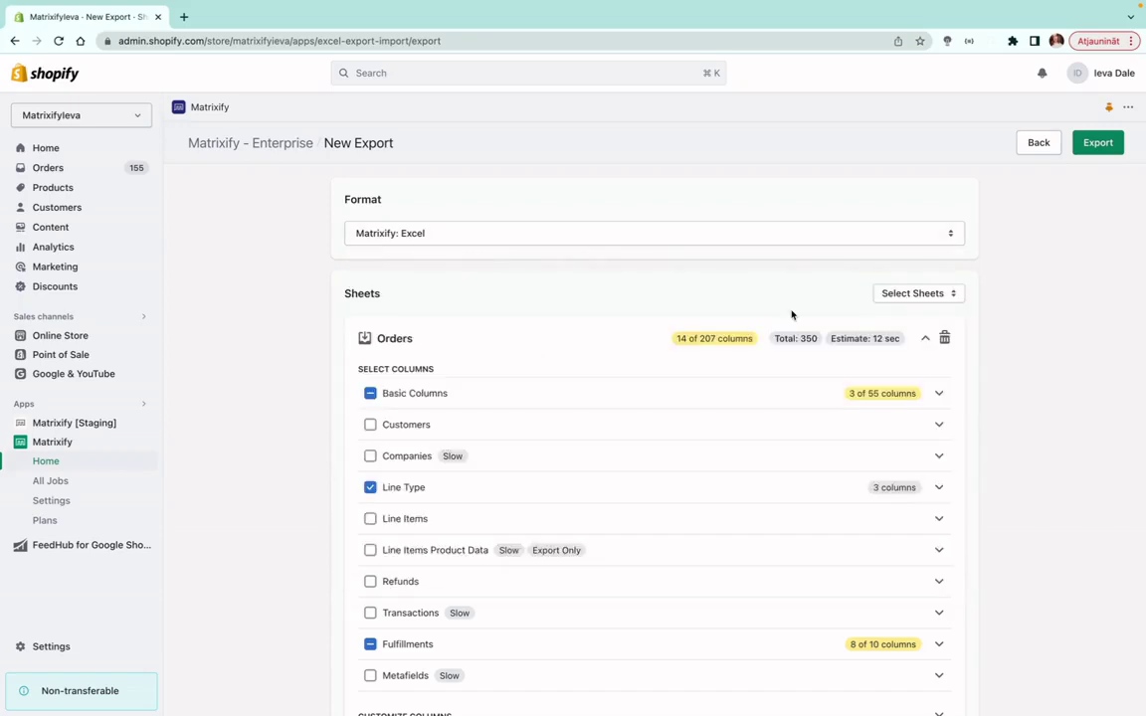
{"action": "scroll", "coordinate": [791, 314], "scroll_direction": "down", "scroll_amount": 5}
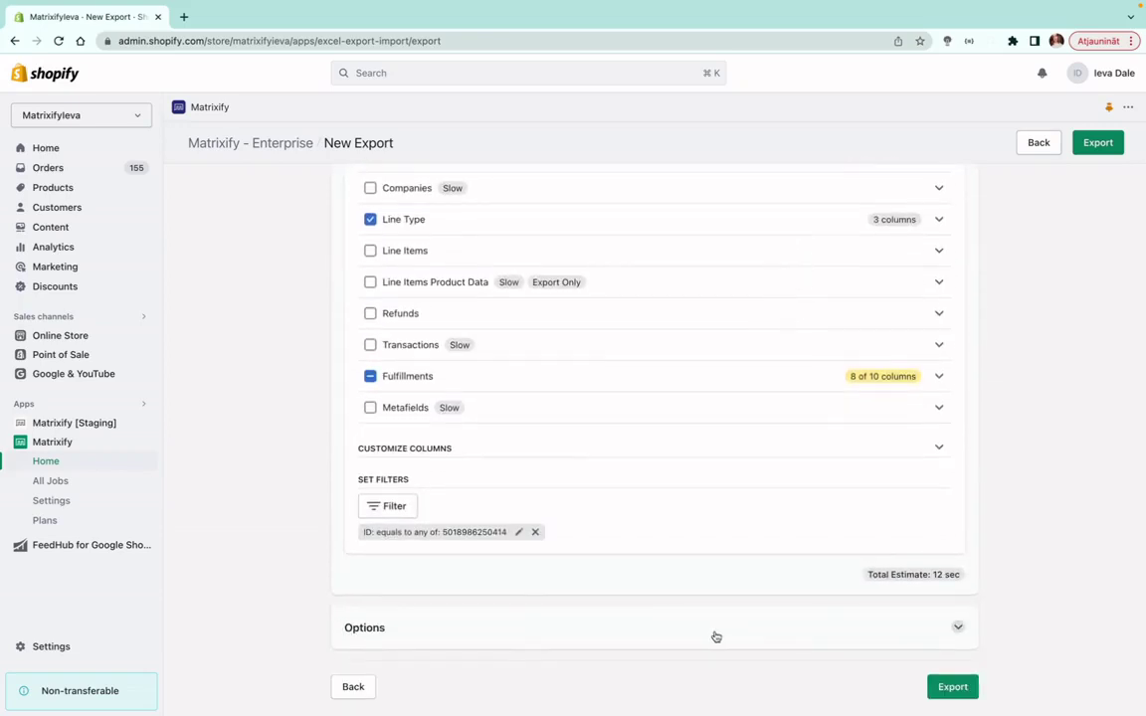
{"action": "scroll", "coordinate": [1062, 463], "scroll_direction": "up", "scroll_amount": 5}
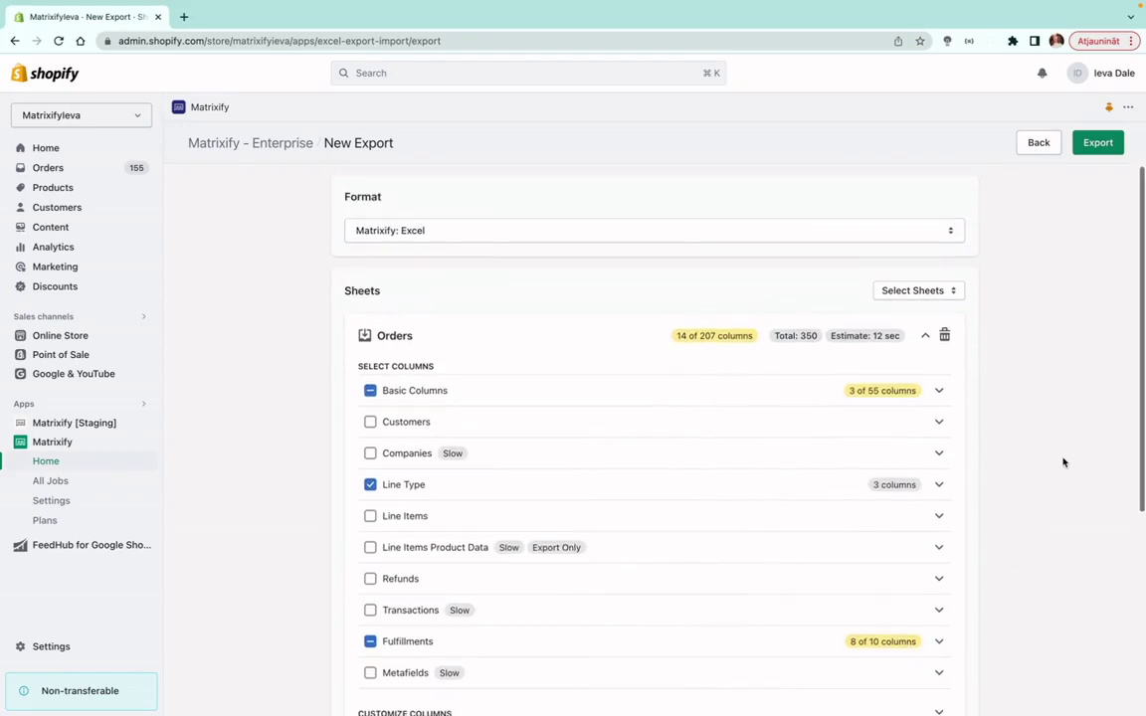
- Export the single order and open Export_2023-07-11_144107.xlsx in Excel
{"action": "left_click", "coordinate": [1096, 142]}
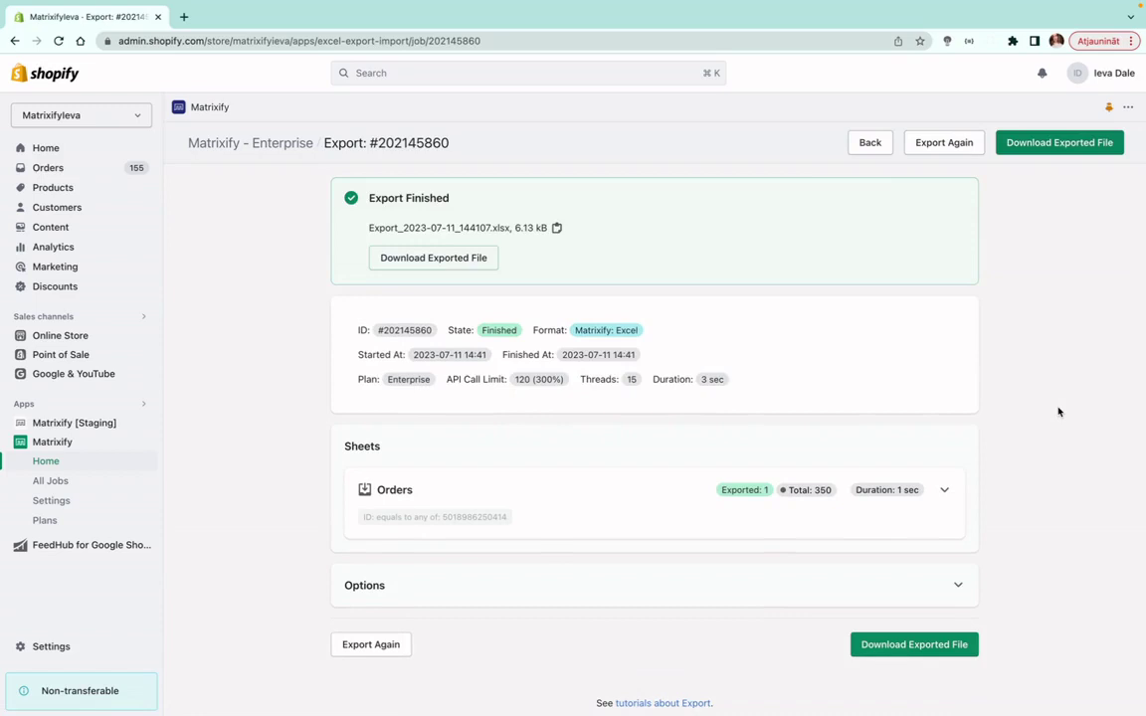
{"action": "left_click", "coordinate": [903, 655]}
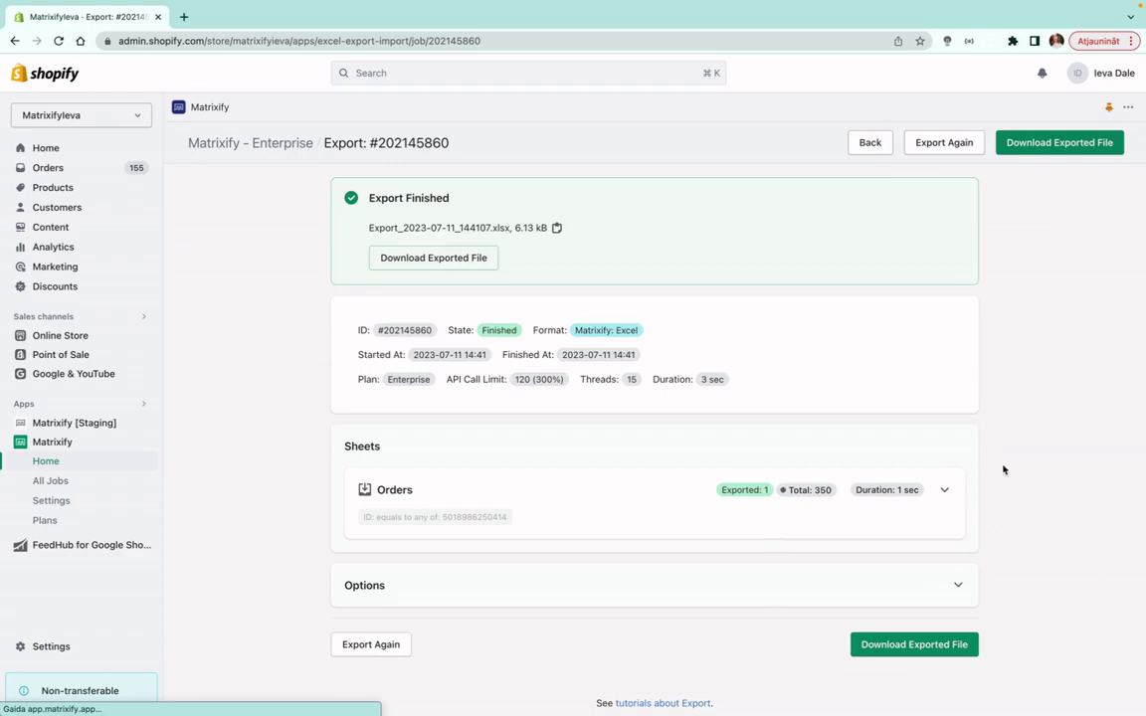
{"action": "left_click", "coordinate": [80, 698]}
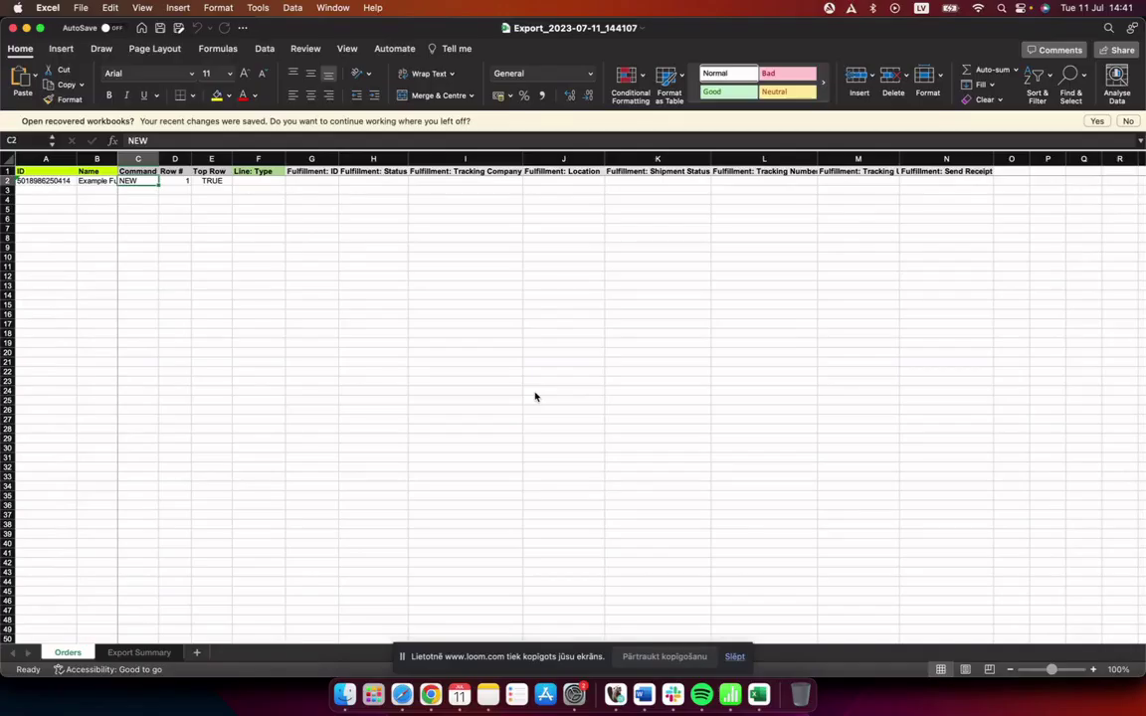
- Widen column B so the order name 'Example Fulfill' shows in full
{"action": "left_click_drag", "start_coordinate": [117, 160], "coordinate": [193, 159]}
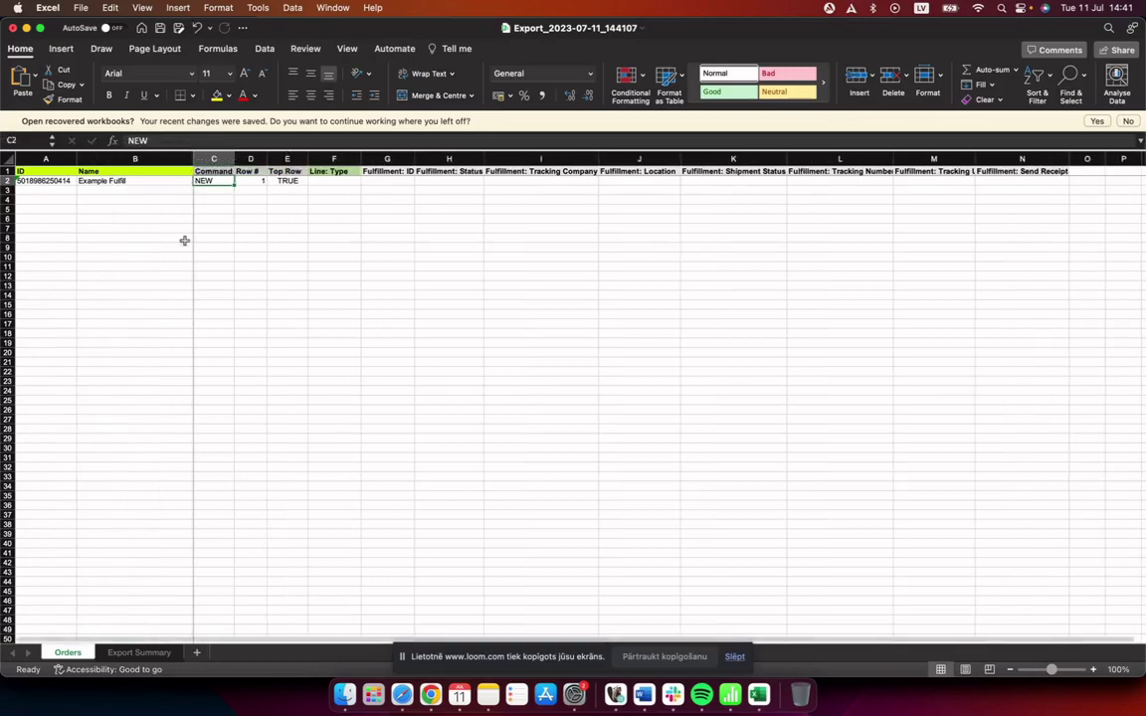
{"action": "left_click", "coordinate": [338, 286]}
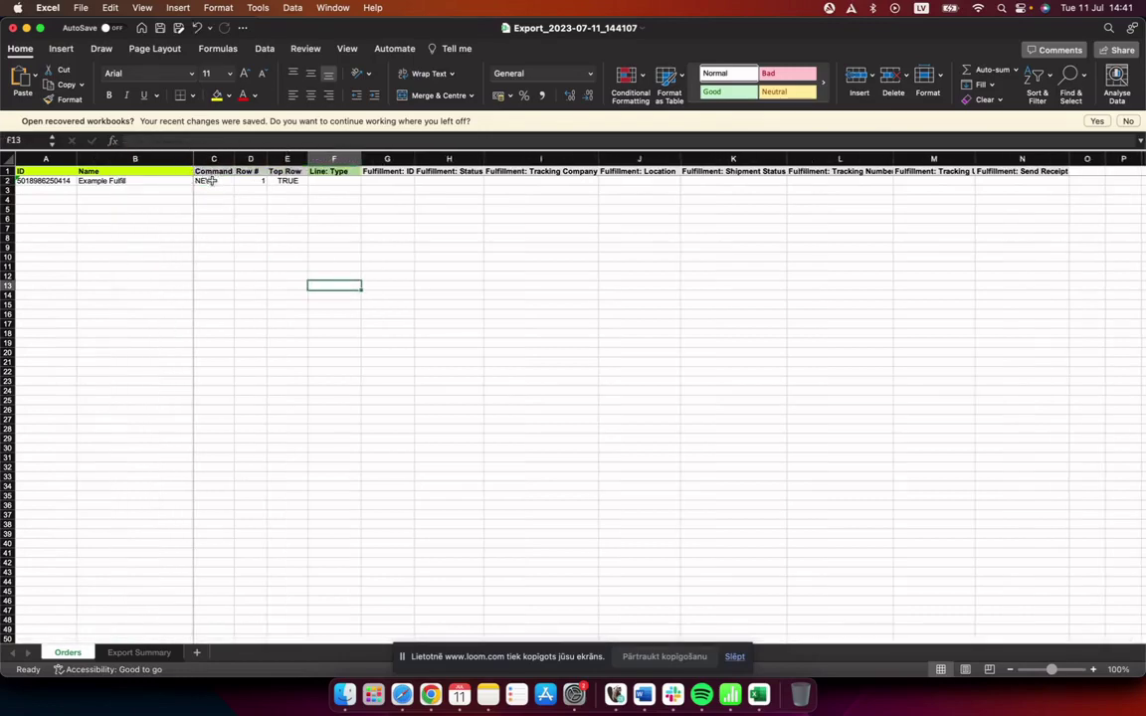
{"action": "left_click", "coordinate": [333, 314]}
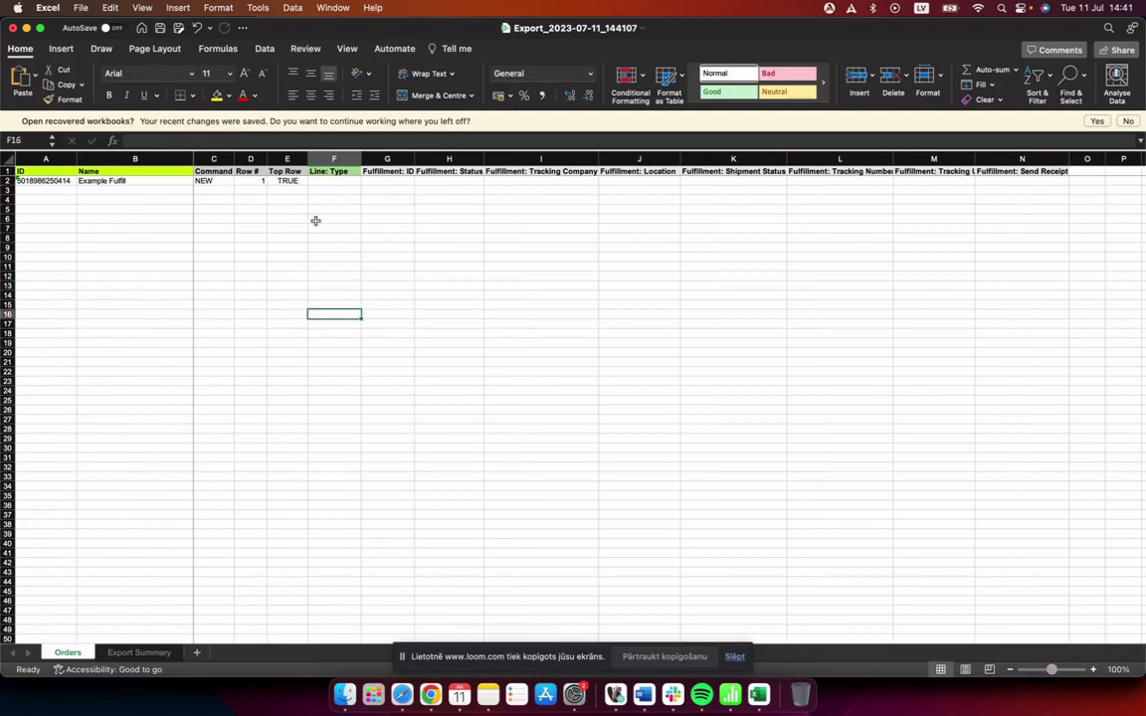
- Enter UPDATE as the Command in C2 and Fulfillment Line as the Line: Type in F2
{"action": "left_click", "coordinate": [204, 181]}
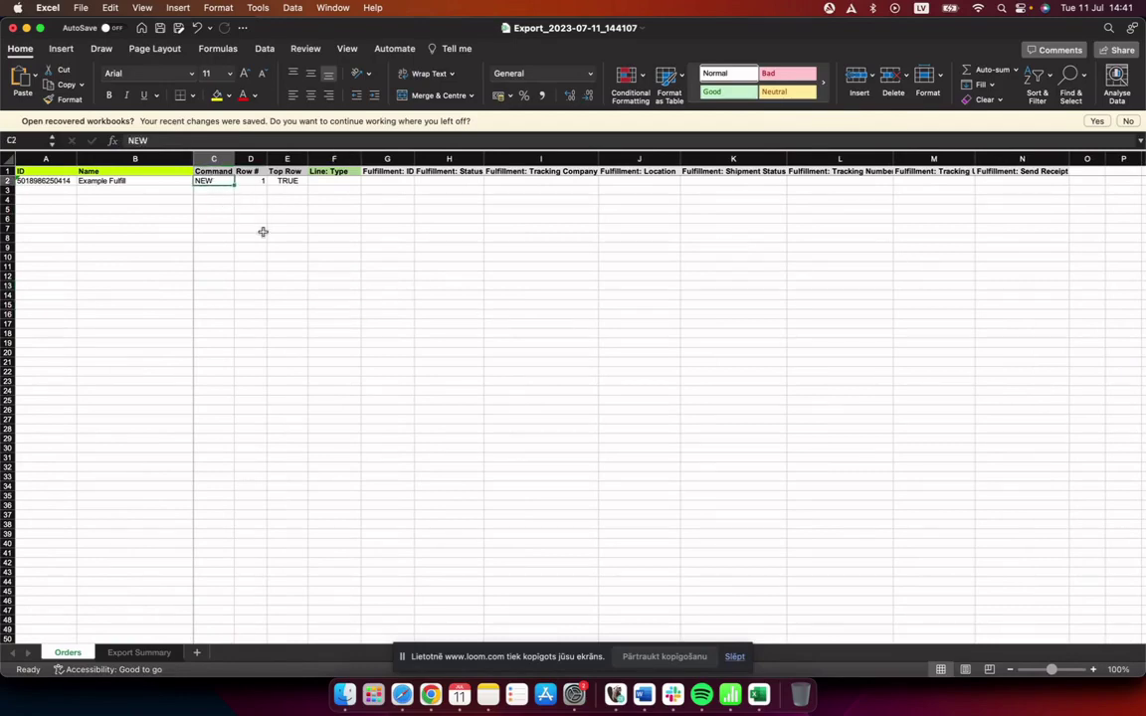
{"action": "type", "text": "UPDATE"}
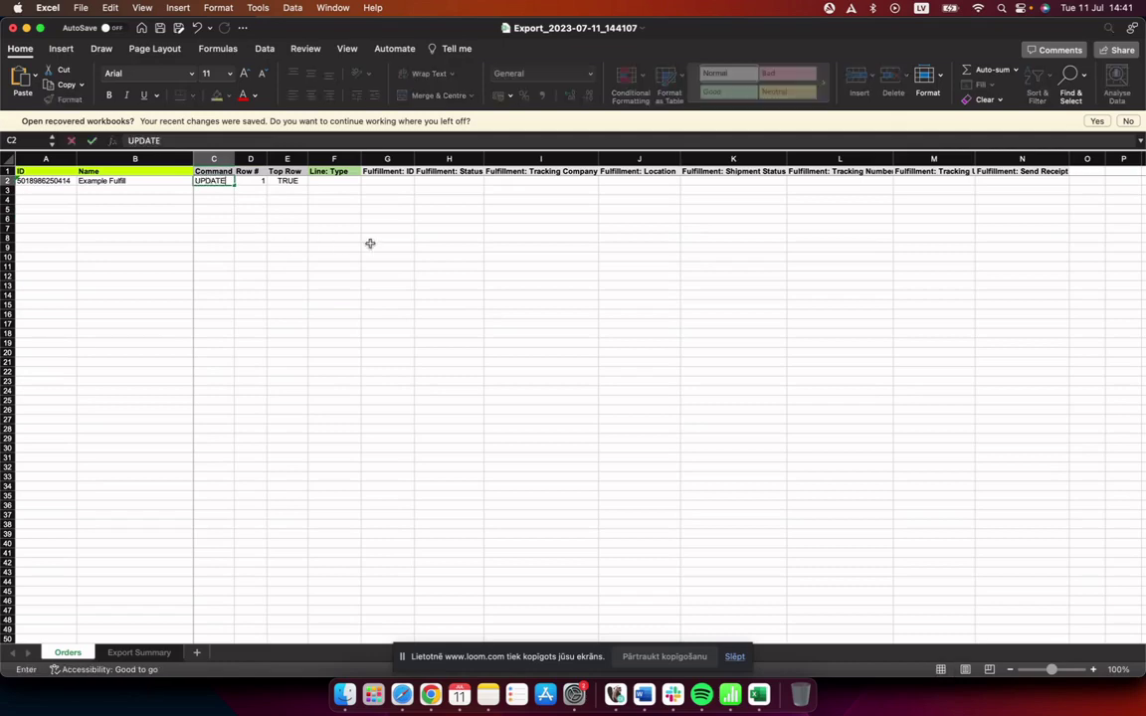
{"action": "left_click", "coordinate": [369, 243]}
{"action": "left_click", "coordinate": [320, 181]}
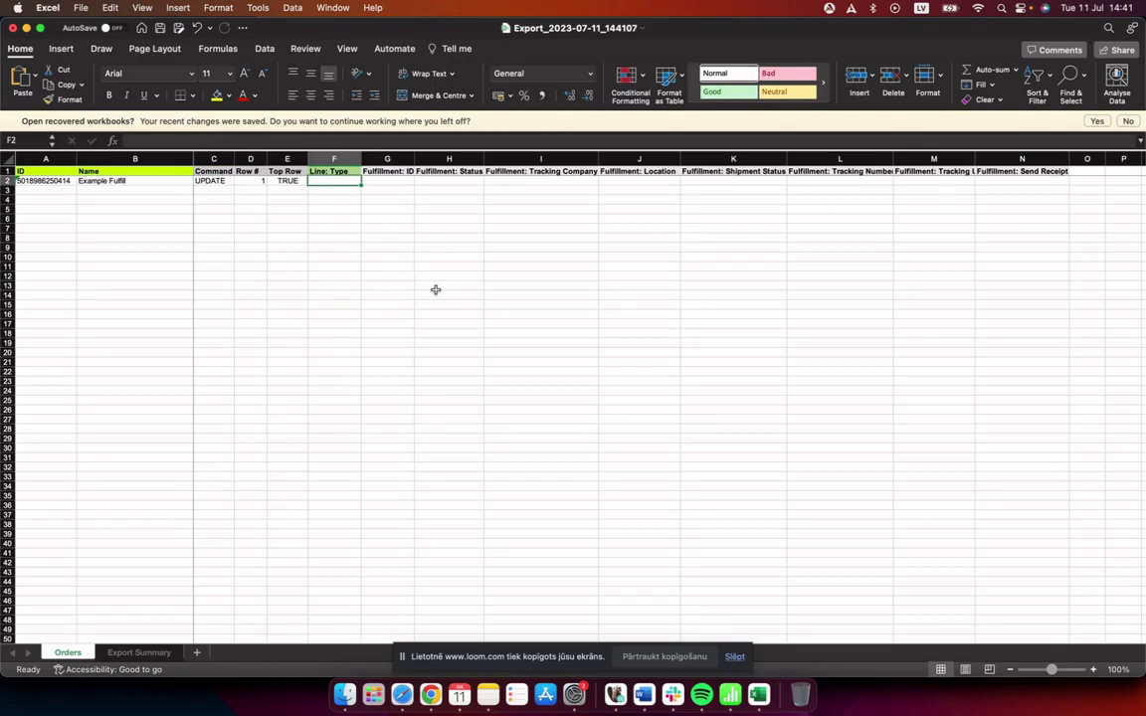
{"action": "type", "text": "Fulf"}
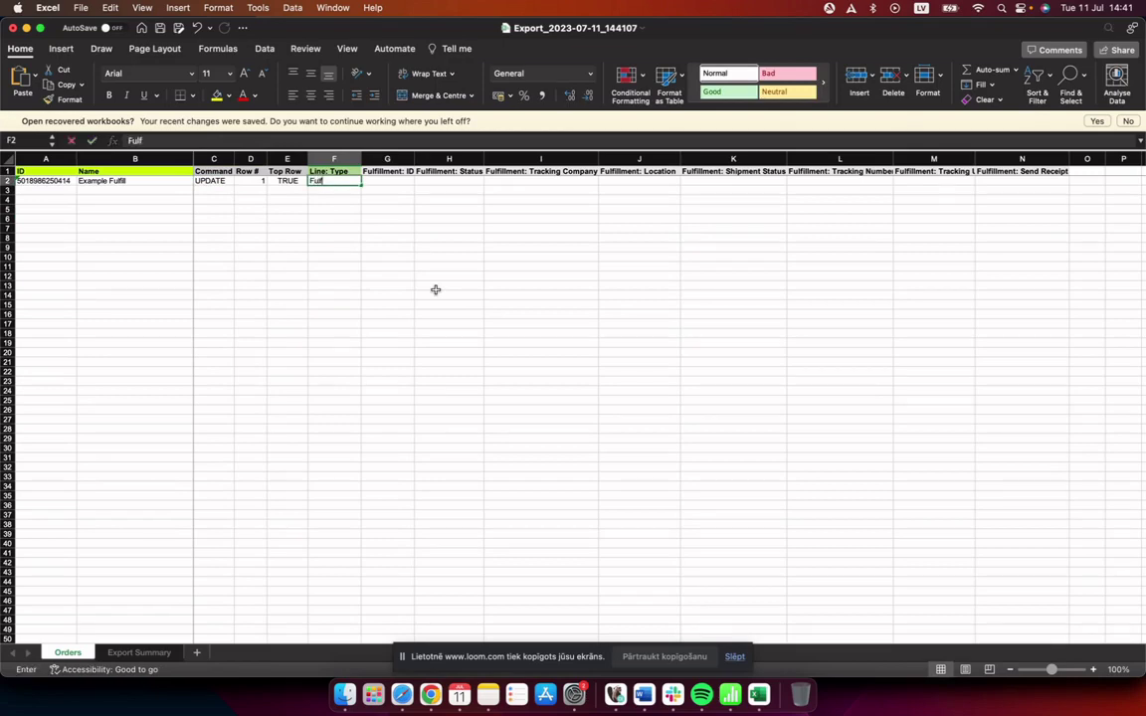
{"action": "type", "text": "illment Line"}
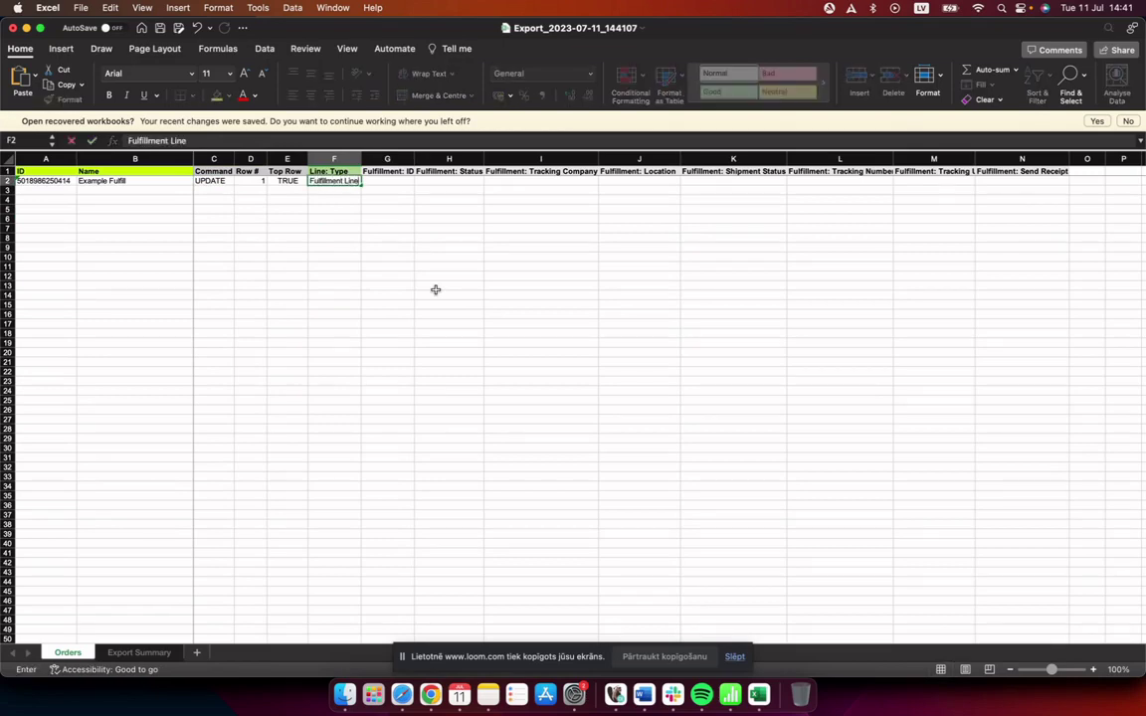
{"action": "left_click", "coordinate": [434, 289]}
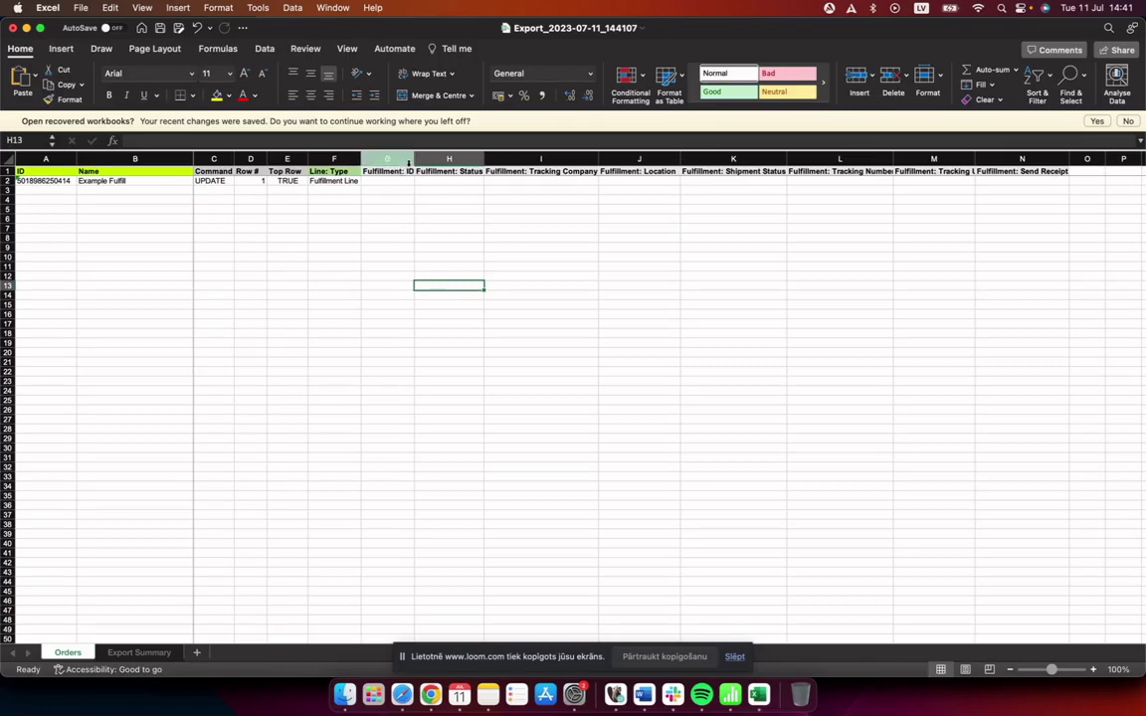
- Widen columns G, H and I and enter 'success' as the Fulfillment: Status in H2
{"action": "left_click_drag", "start_coordinate": [414, 161], "coordinate": [438, 161]}
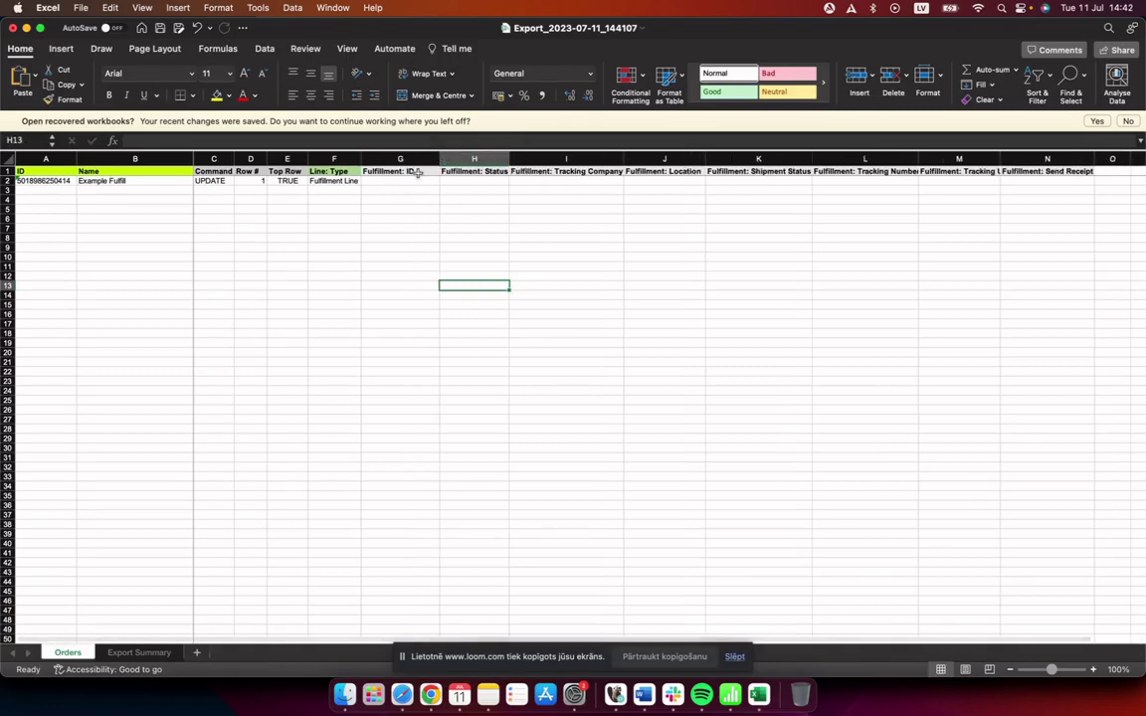
{"action": "left_click", "coordinate": [422, 180]}
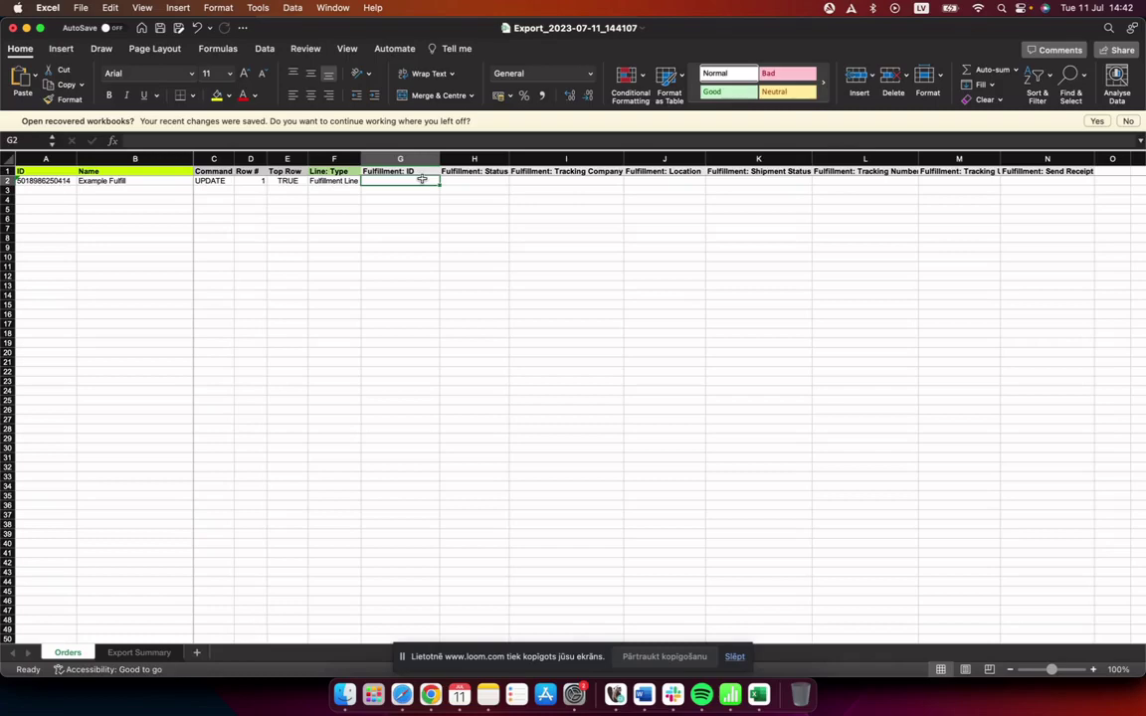
{"action": "left_click", "coordinate": [475, 181]}
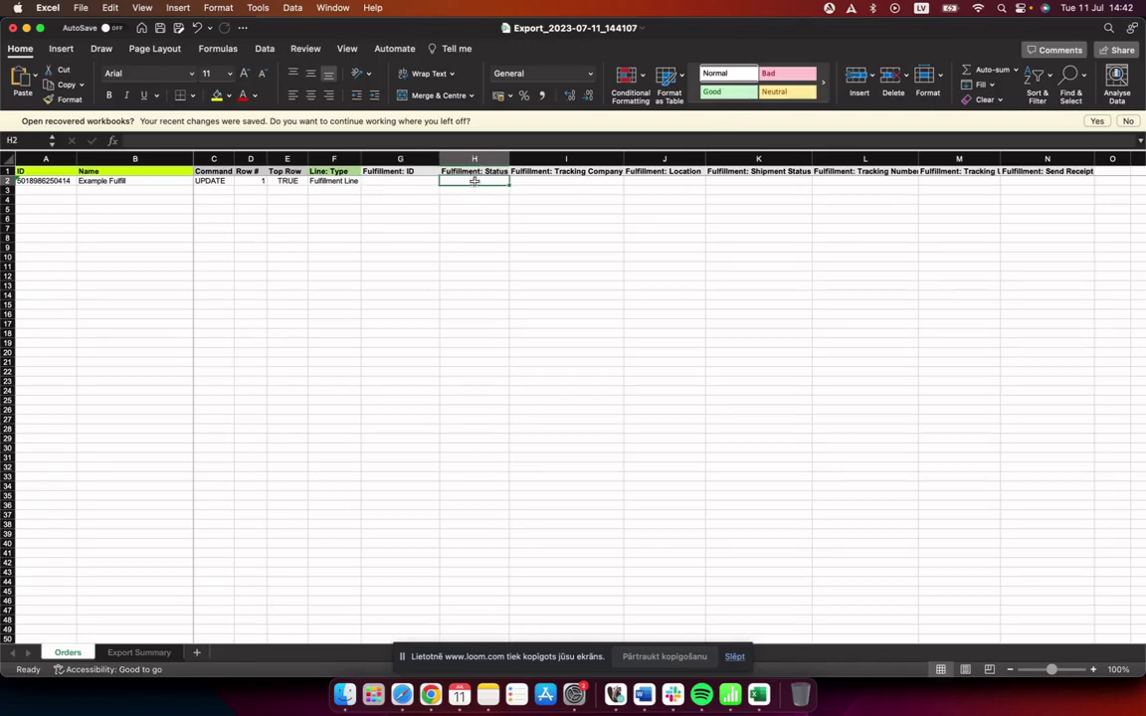
{"action": "left_click_drag", "start_coordinate": [509, 159], "coordinate": [538, 159]}
{"action": "type", "text": "s"}
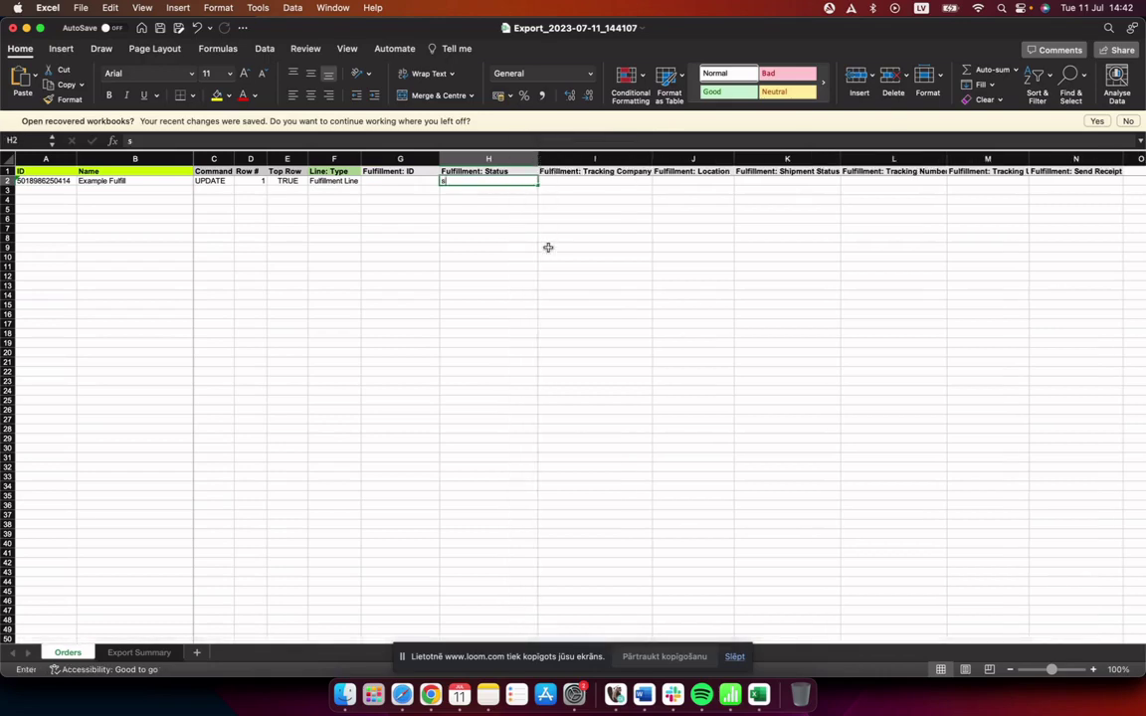
{"action": "type", "text": "uccess"}
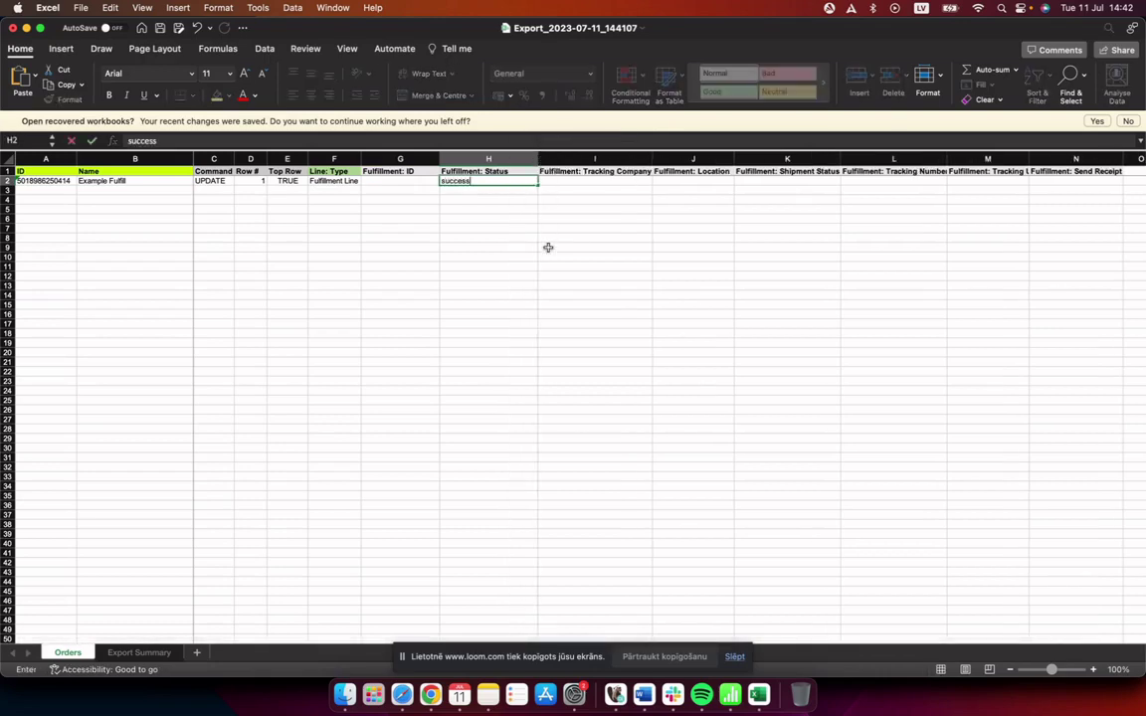
{"action": "left_click", "coordinate": [548, 246]}
{"action": "left_click_drag", "start_coordinate": [652, 159], "coordinate": [668, 159]}
{"action": "left_click", "coordinate": [623, 180]}
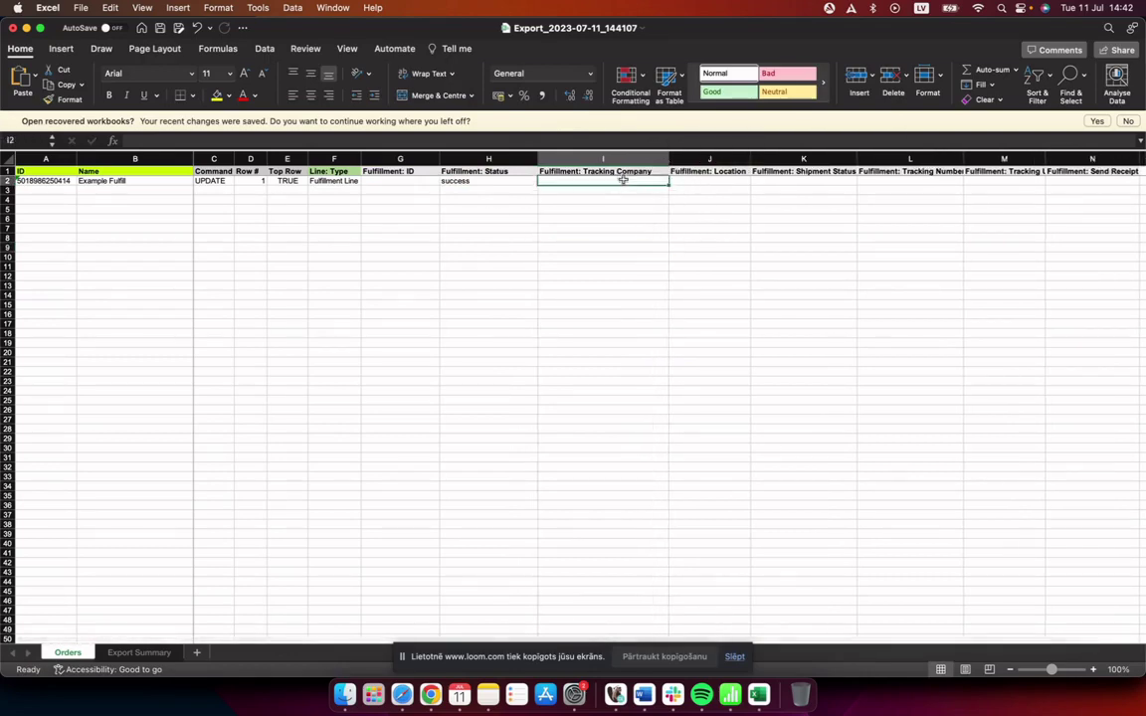
{"action": "scroll", "coordinate": [706, 238], "scroll_direction": "right", "scroll_amount": 5}
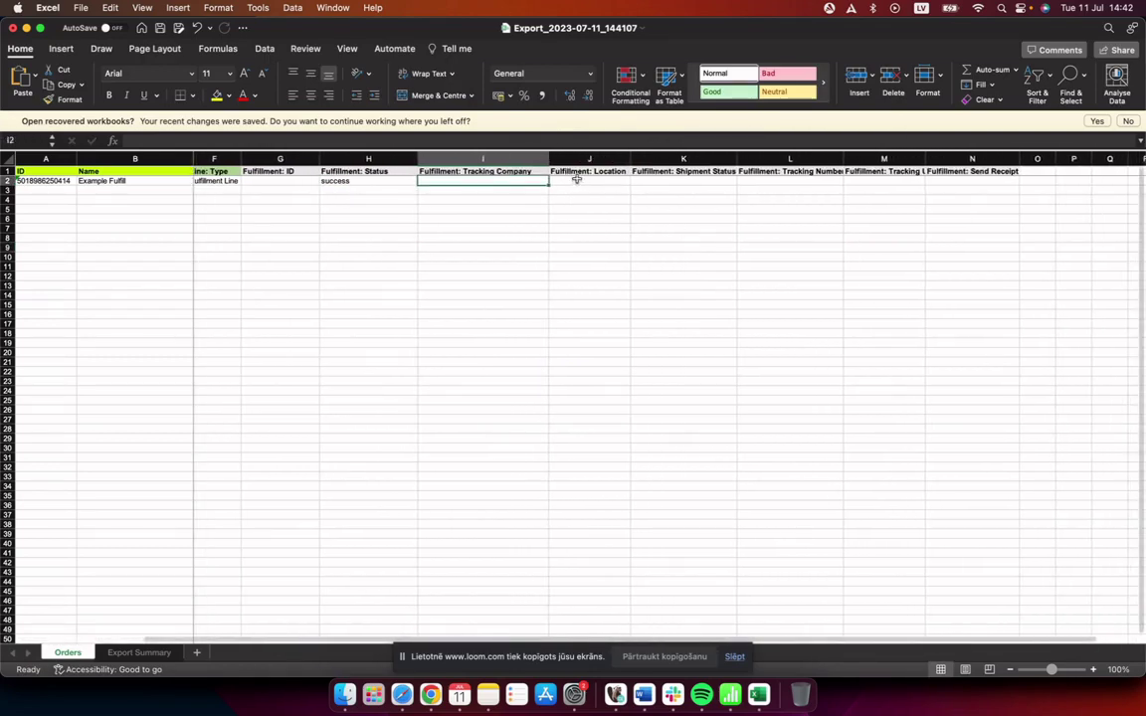
{"action": "left_click", "coordinate": [576, 180]}
{"action": "left_click_drag", "start_coordinate": [631, 159], "coordinate": [669, 159]}
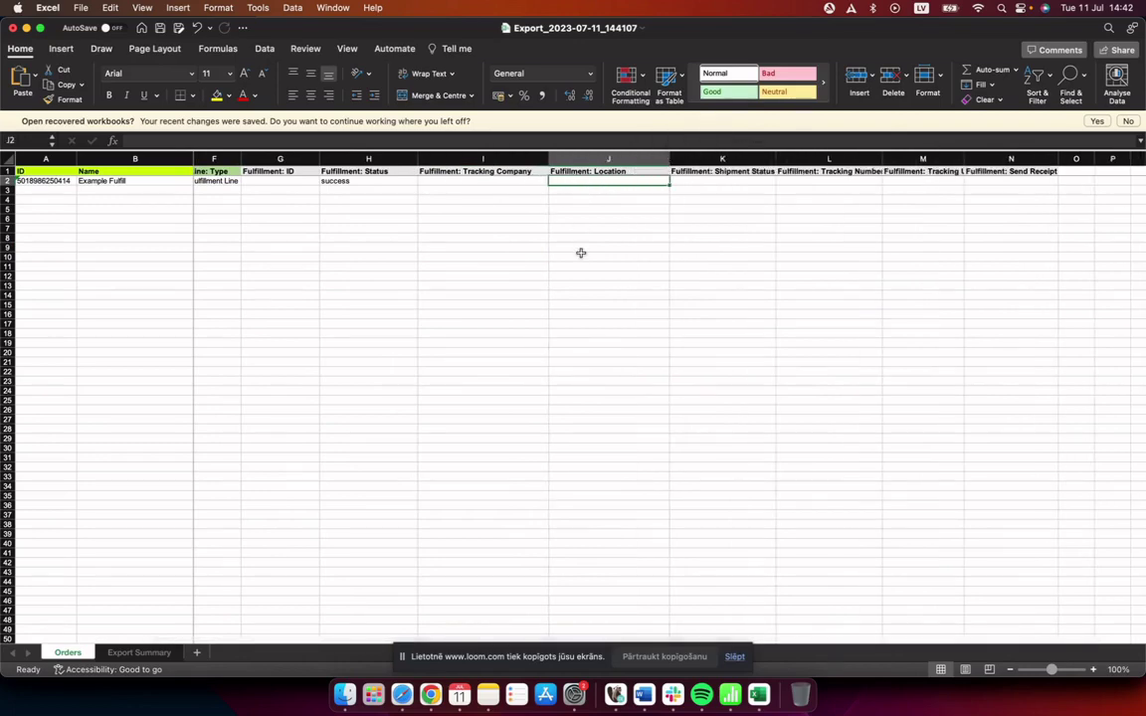
{"action": "scroll", "coordinate": [581, 253], "scroll_direction": "left", "scroll_amount": 4}
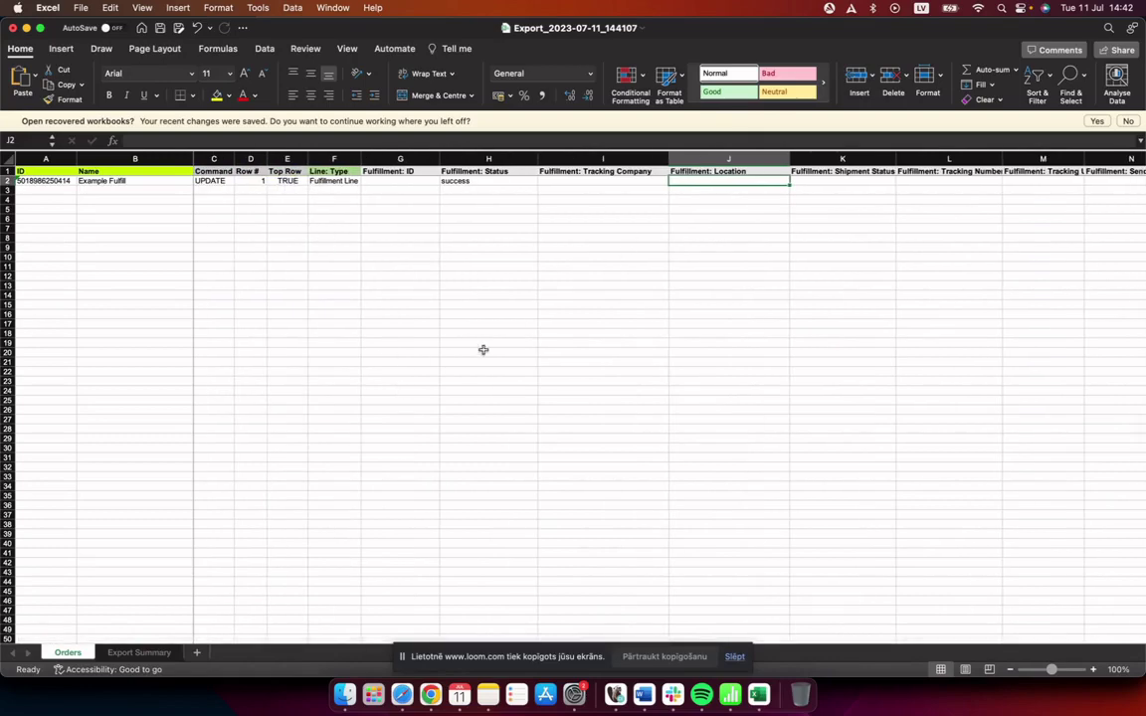
{"action": "scroll", "coordinate": [621, 279], "scroll_direction": "right", "scroll_amount": 3}
{"action": "scroll", "coordinate": [622, 279], "scroll_direction": "left", "scroll_amount": 3}
{"action": "scroll", "coordinate": [797, 246], "scroll_direction": "right", "scroll_amount": 1}
{"action": "scroll", "coordinate": [726, 229], "scroll_direction": "right", "scroll_amount": 4}
{"action": "left_click", "coordinate": [595, 181]}
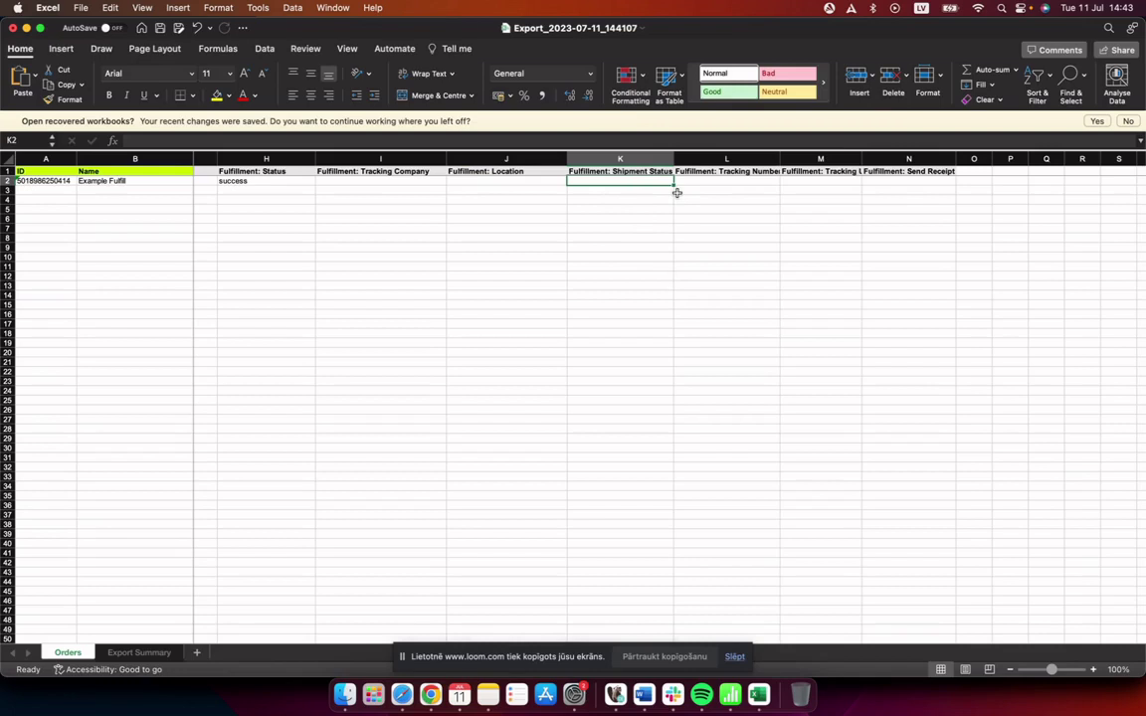
{"action": "left_click", "coordinate": [723, 189]}
{"action": "left_click", "coordinate": [720, 180]}
{"action": "type", "text": "12345678273"}
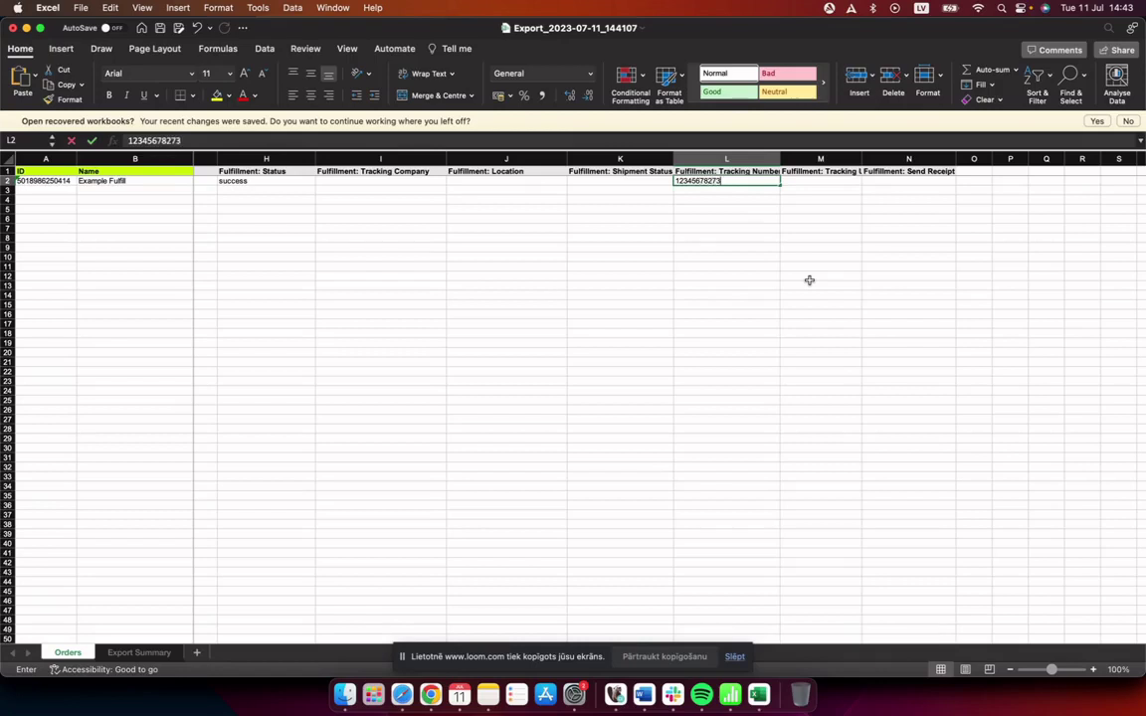
{"action": "left_click", "coordinate": [810, 281]}
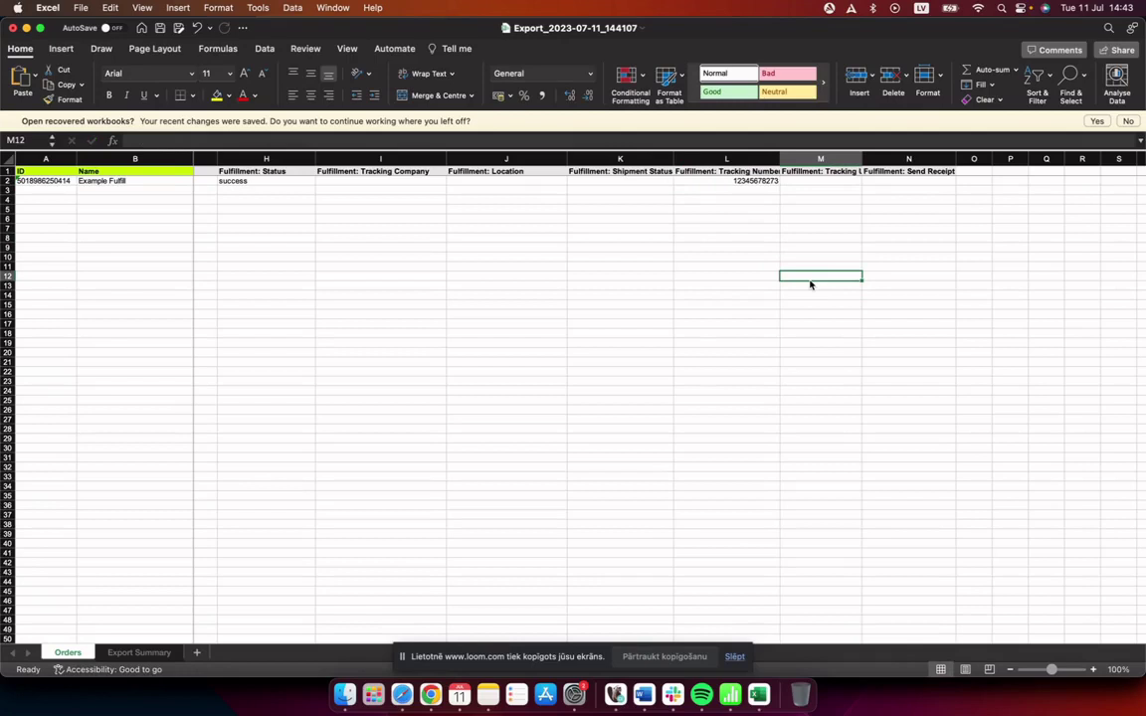
- Widen column M so the Fulfillment: Tracking URL header shows in full
{"action": "left_click_drag", "start_coordinate": [861, 159], "coordinate": [940, 159]}
{"action": "left_click", "coordinate": [862, 179]}
{"action": "left_click", "coordinate": [877, 228]}
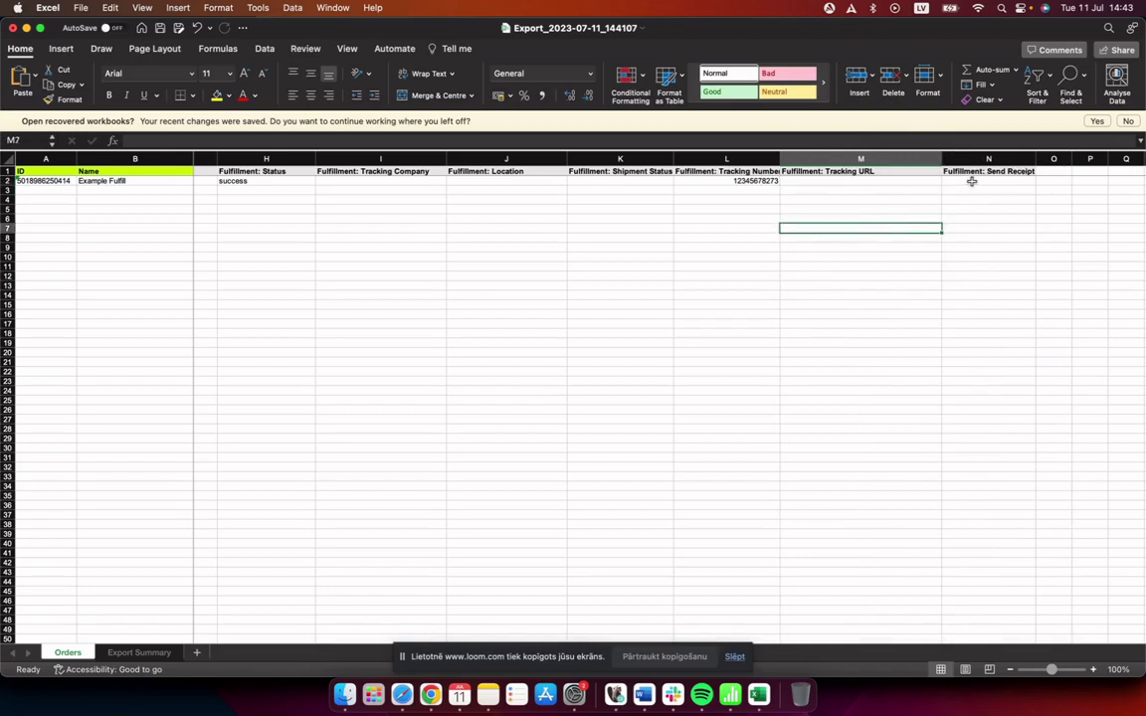
{"action": "left_click", "coordinate": [972, 181]}
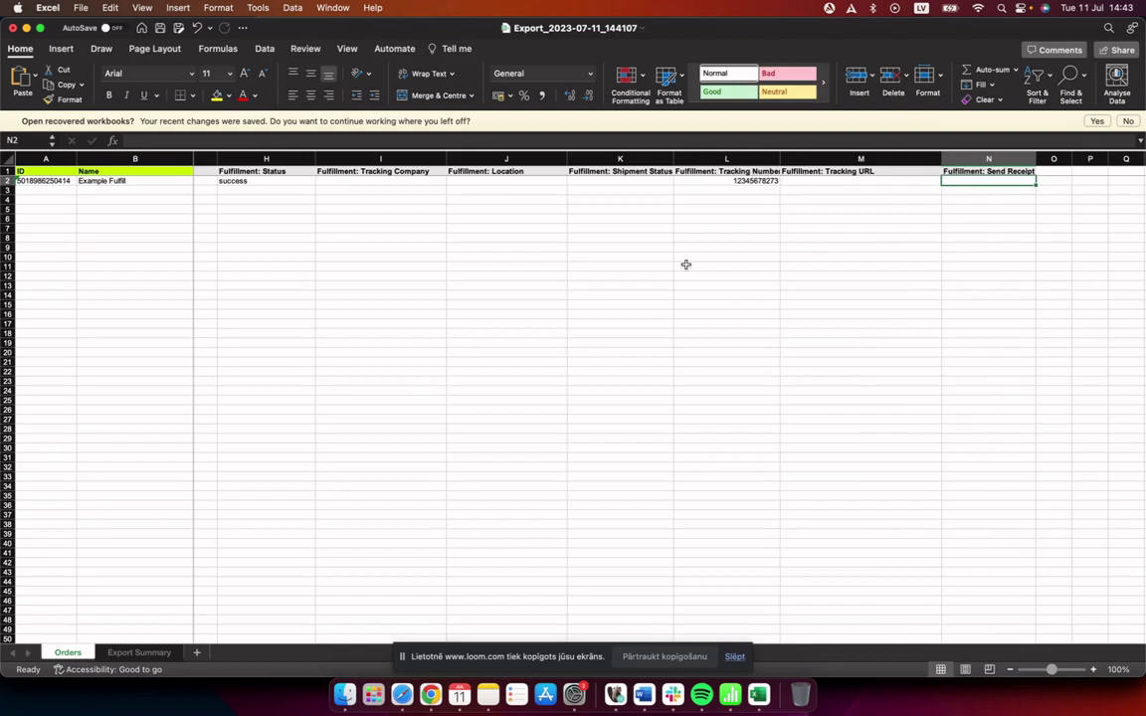
{"action": "scroll", "coordinate": [685, 263], "scroll_direction": "left", "scroll_amount": 5}
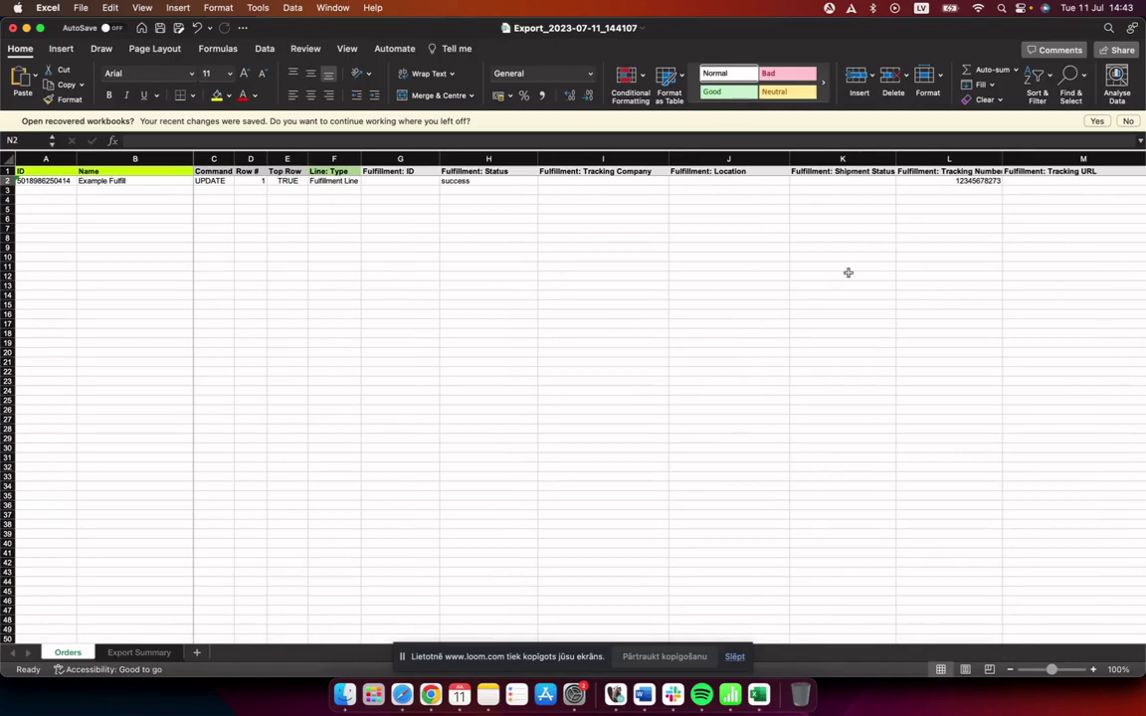
{"action": "scroll", "coordinate": [680, 249], "scroll_direction": "left", "scroll_amount": 1}
{"action": "left_click", "coordinate": [488, 160]}
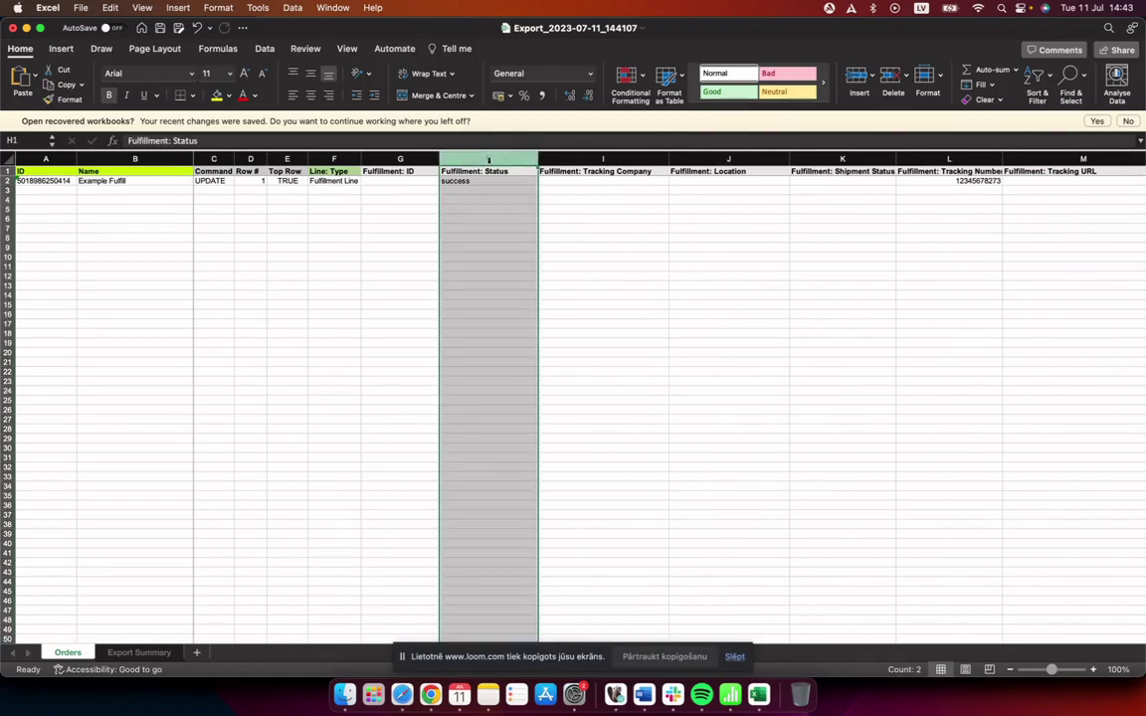
{"action": "scroll", "coordinate": [608, 320], "scroll_direction": "right", "scroll_amount": 5}
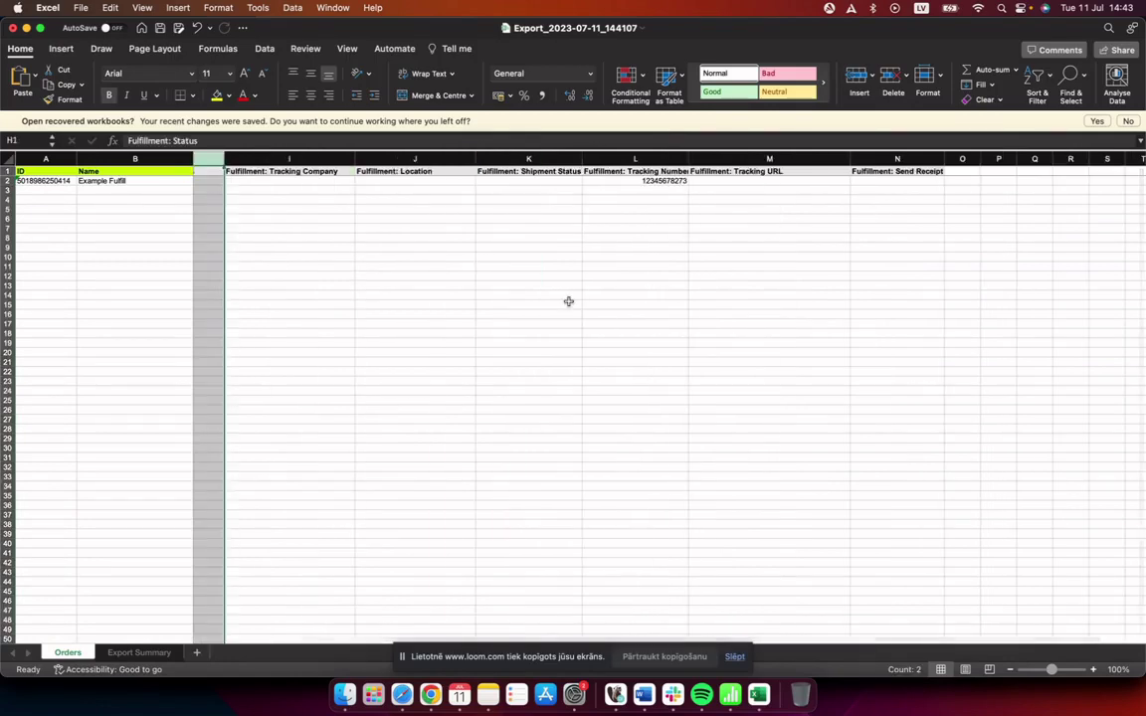
{"action": "scroll", "coordinate": [568, 302], "scroll_direction": "left", "scroll_amount": 5}
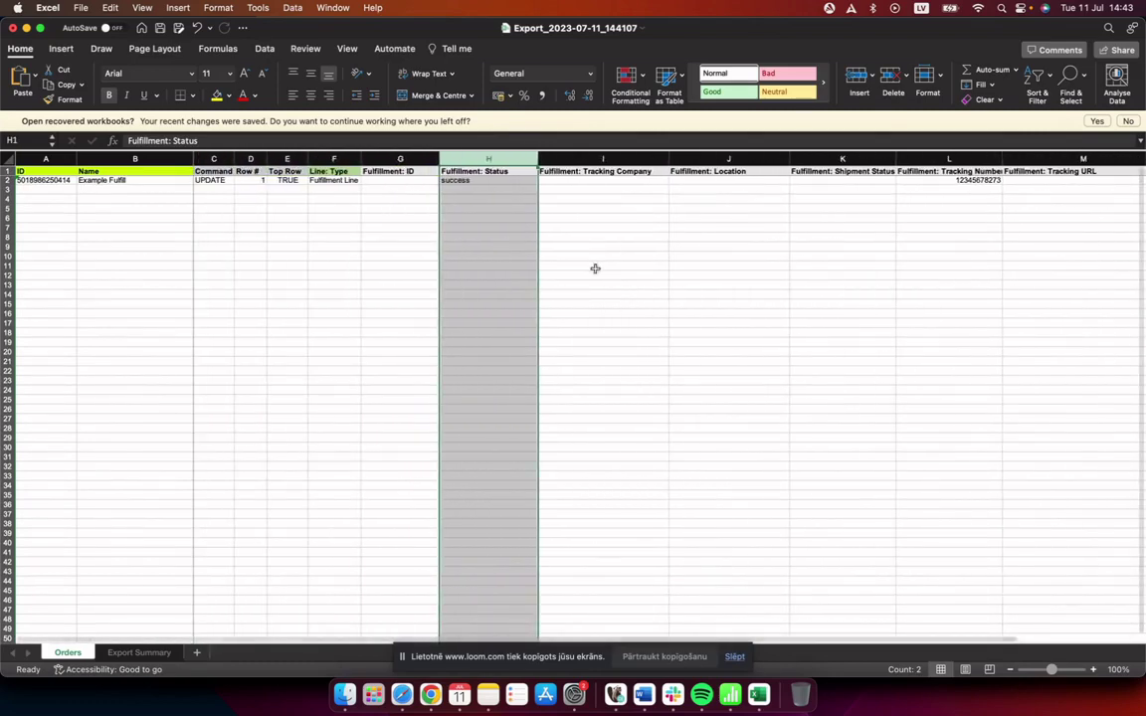
{"action": "left_click", "coordinate": [595, 269]}
{"action": "left_click", "coordinate": [706, 160]}
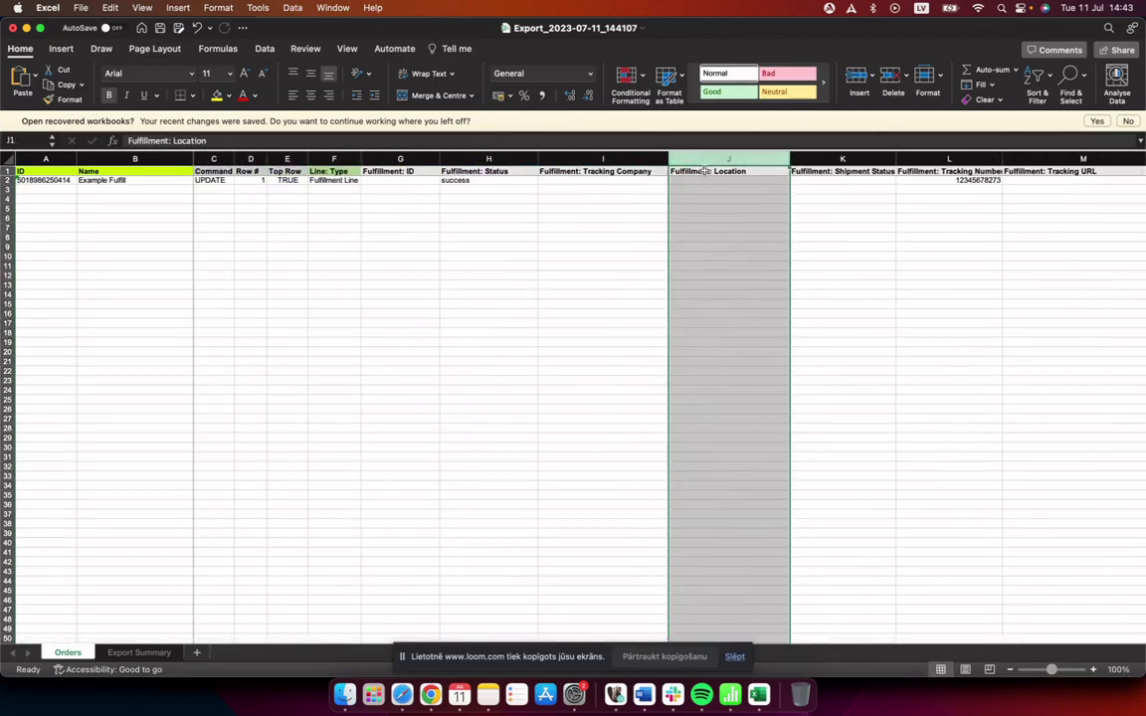
{"action": "left_click", "coordinate": [750, 180]}
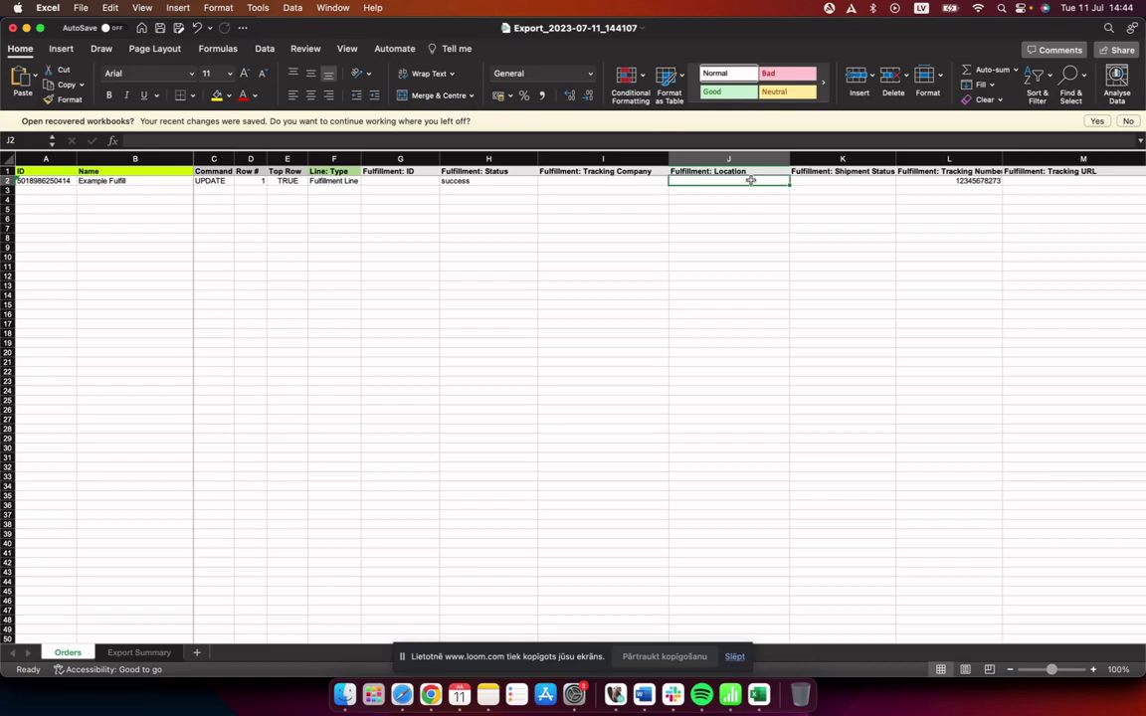
{"action": "left_click", "coordinate": [728, 159]}
{"action": "left_click", "coordinate": [720, 230]}
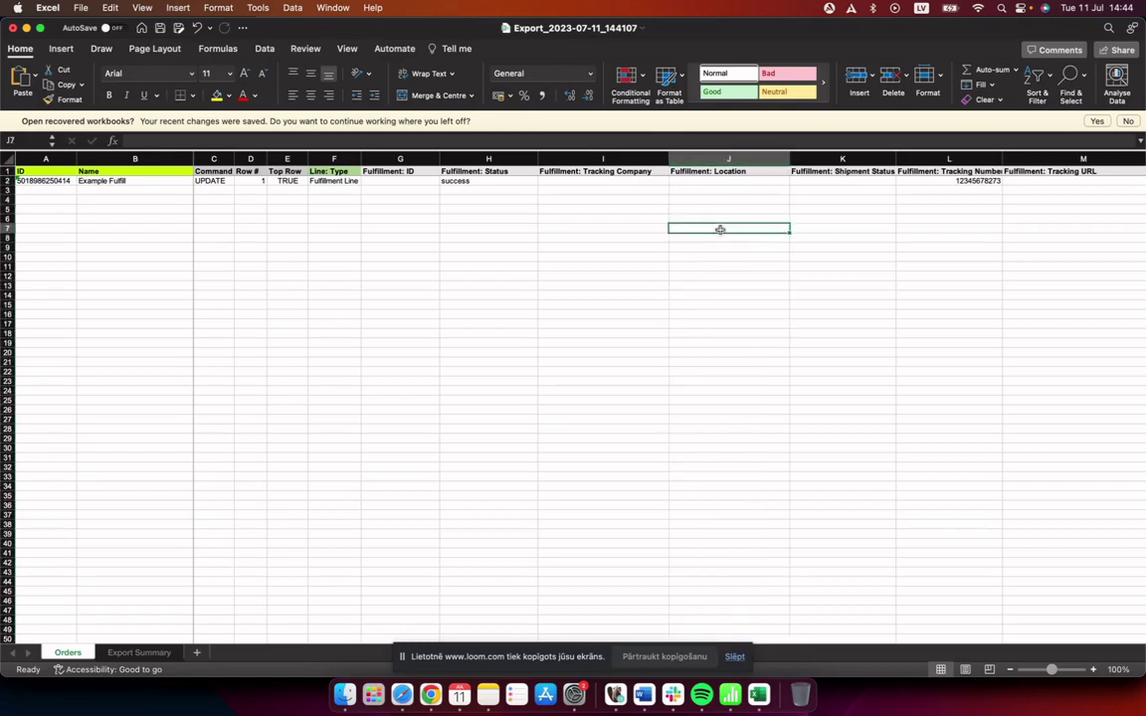
{"action": "left_click", "coordinate": [716, 180]}
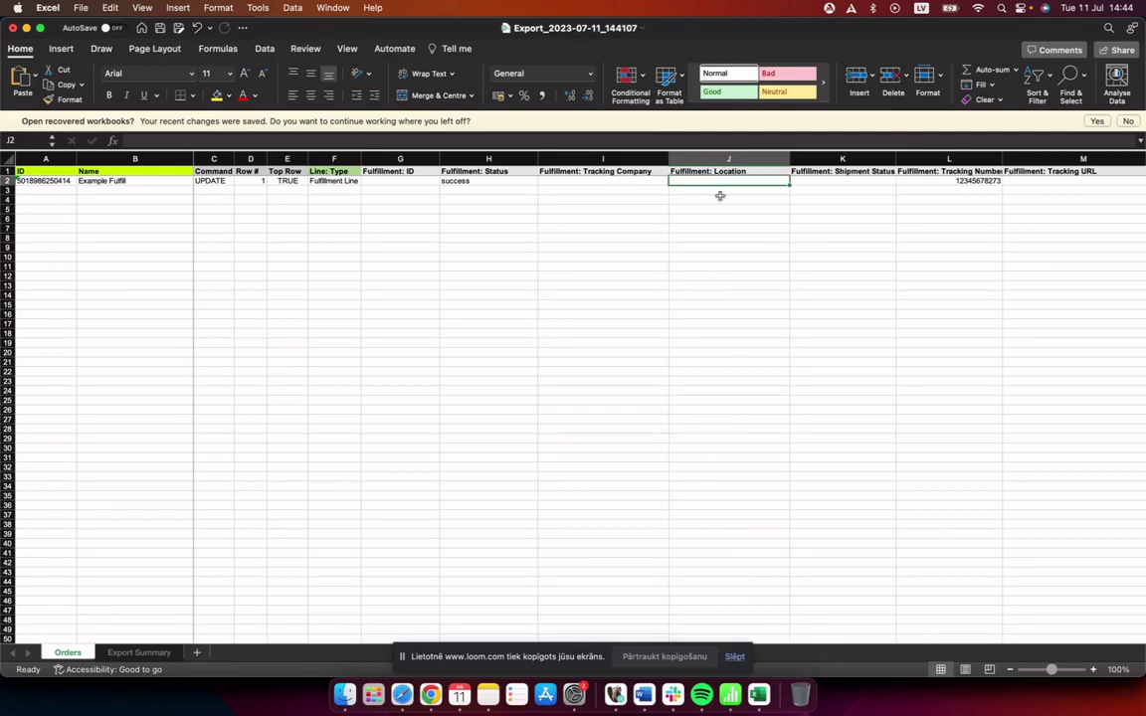
{"action": "scroll", "coordinate": [744, 266], "scroll_direction": "right", "scroll_amount": 6}
{"action": "scroll", "coordinate": [744, 266], "scroll_direction": "left", "scroll_amount": 6}
{"action": "scroll", "coordinate": [428, 267], "scroll_direction": "right", "scroll_amount": 3}
{"action": "scroll", "coordinate": [429, 267], "scroll_direction": "left", "scroll_amount": 3}
{"action": "scroll", "coordinate": [429, 268], "scroll_direction": "left", "scroll_amount": 1}
- Save the edited workbook as FulfillmentExampletest, then return to the Shopify browser window
{"action": "left_click", "coordinate": [80, 7]}
{"action": "left_click", "coordinate": [127, 127]}
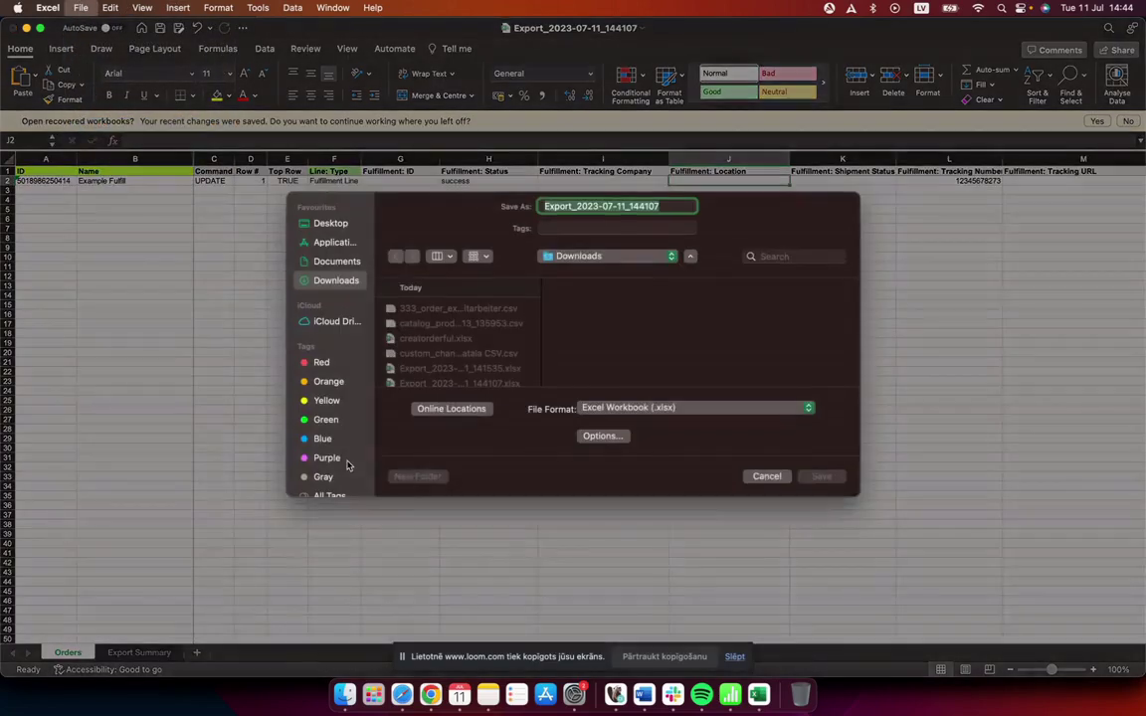
{"action": "type", "text": "Fu"}
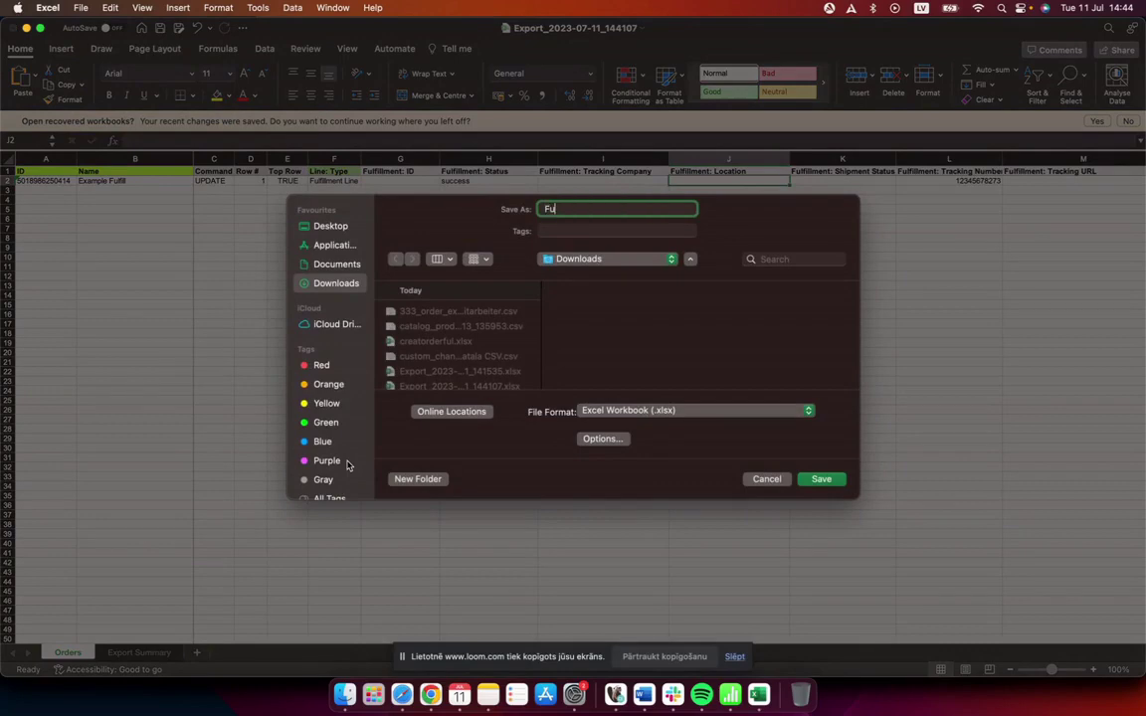
{"action": "type", "text": "lfillmentExampletest"}
{"action": "key", "text": "Return"}
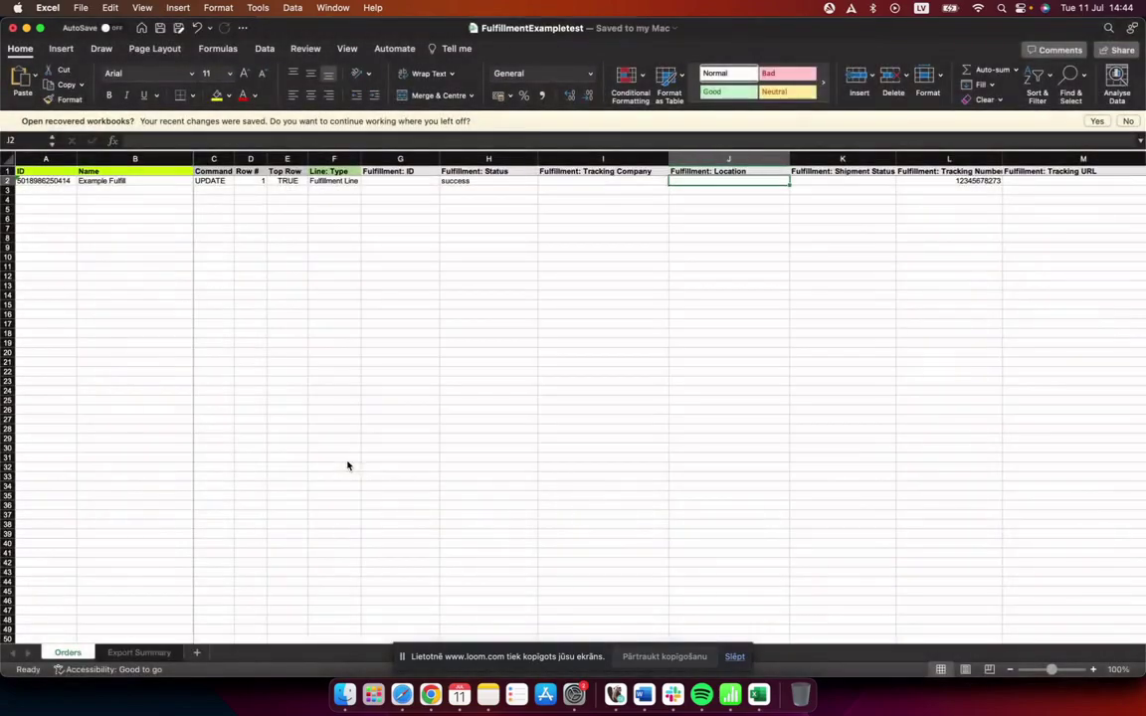
{"action": "key", "text": "super+Tab"}
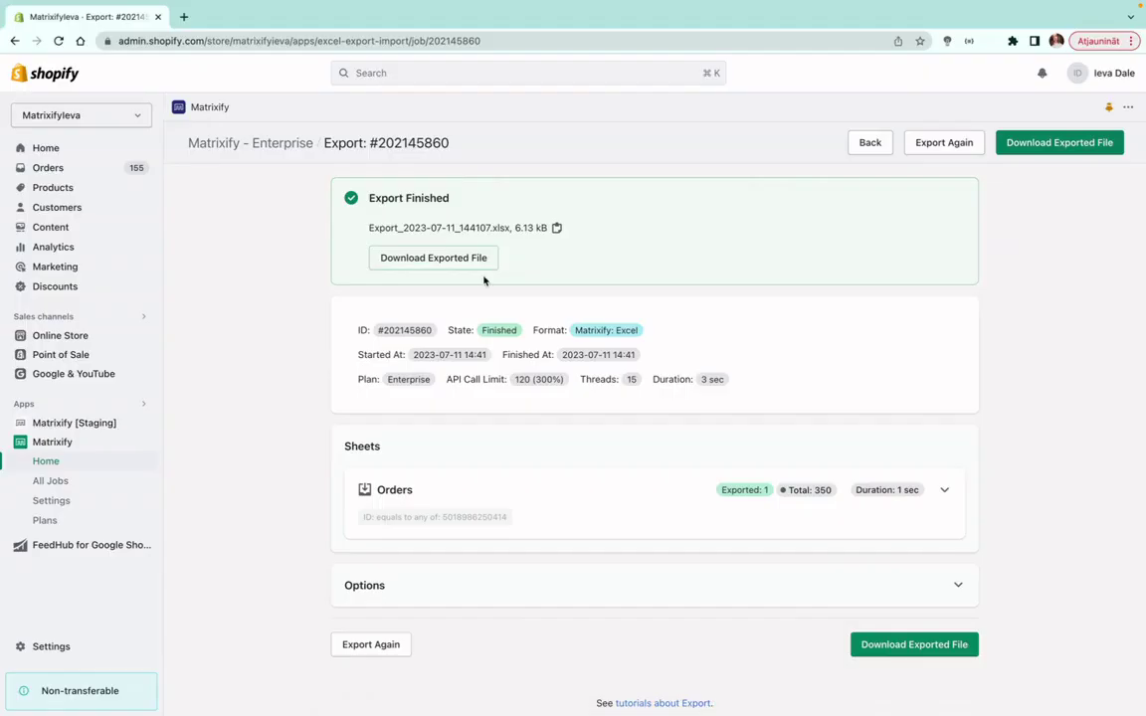
- Upload FulfillmentExampletest.xlsx from Downloads as a new Matrixify import
{"action": "left_click", "coordinate": [867, 144]}
{"action": "left_click", "coordinate": [641, 428]}
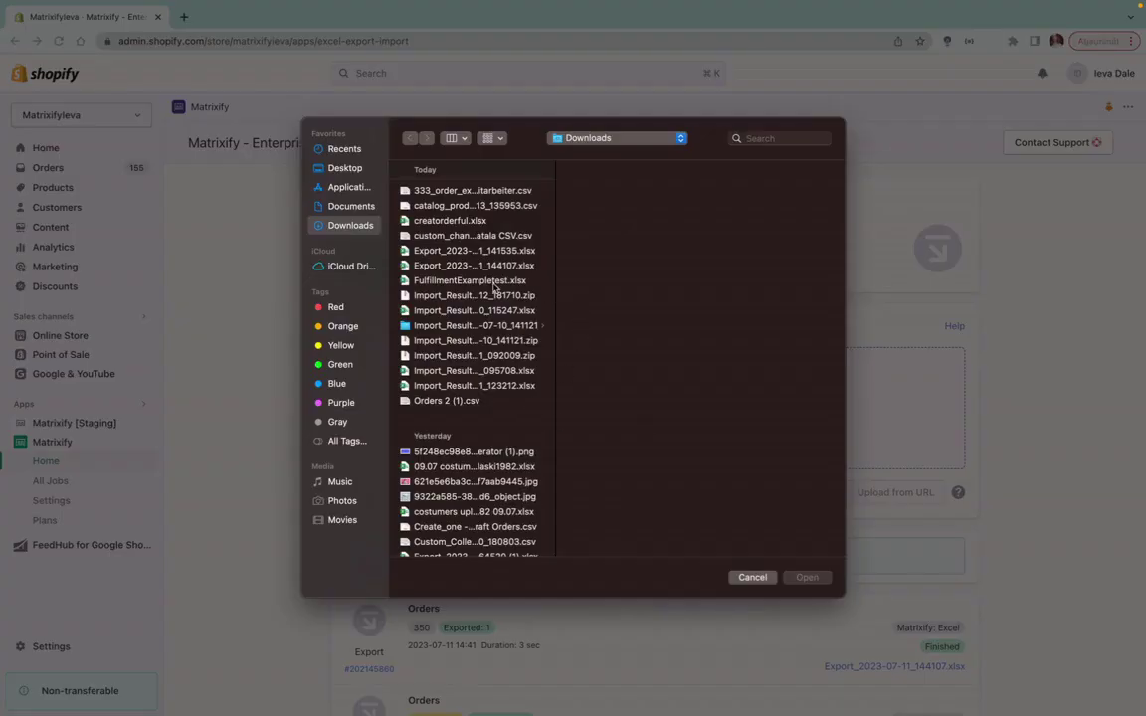
{"action": "left_click", "coordinate": [450, 281]}
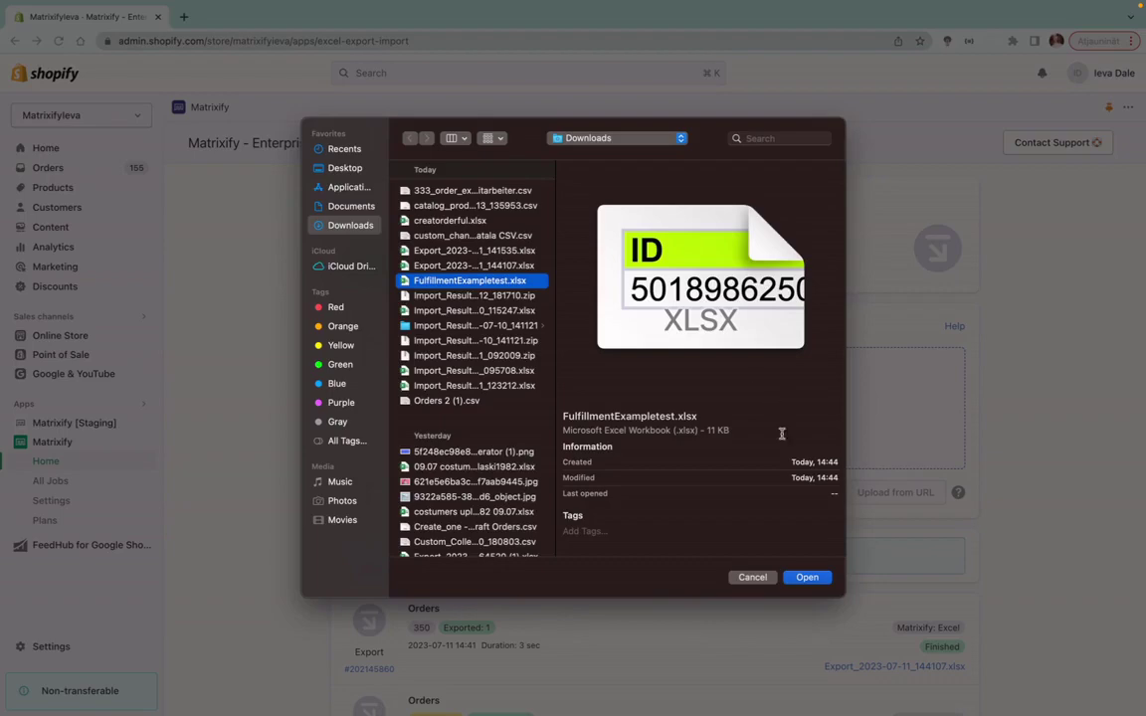
{"action": "left_click", "coordinate": [807, 578]}
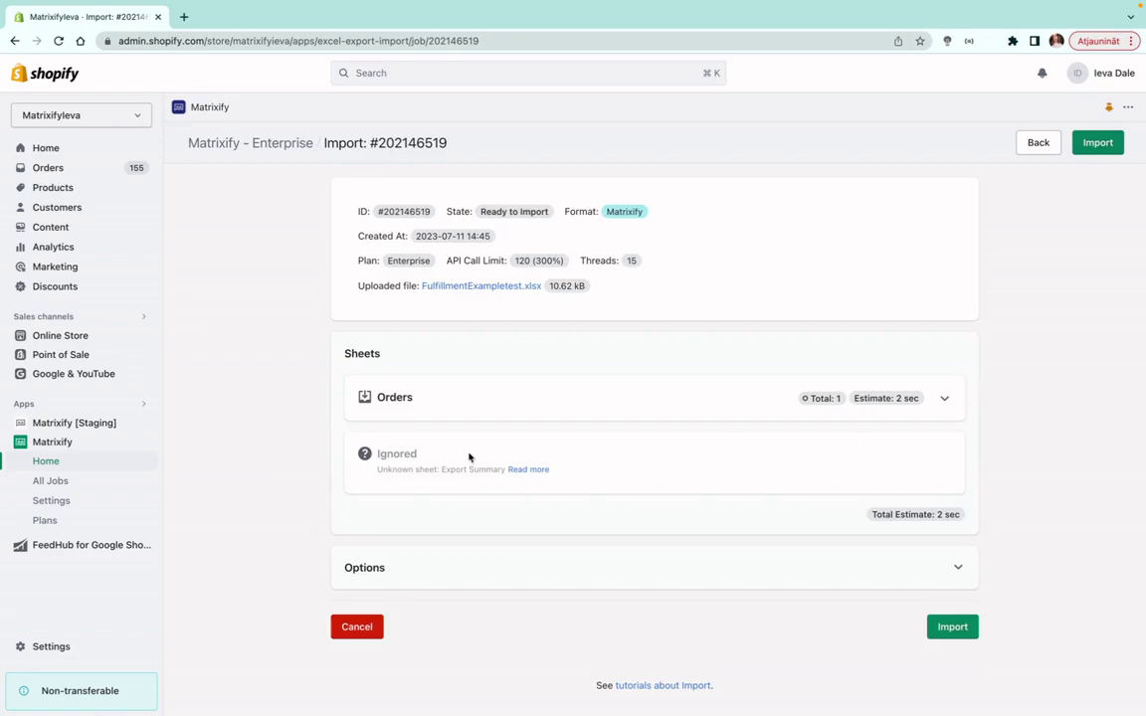
- Inspect the Orders sheet's columns, such as Row # and Top Row, then collapse the list
{"action": "left_click_drag", "start_coordinate": [400, 403], "coordinate": [374, 401]}
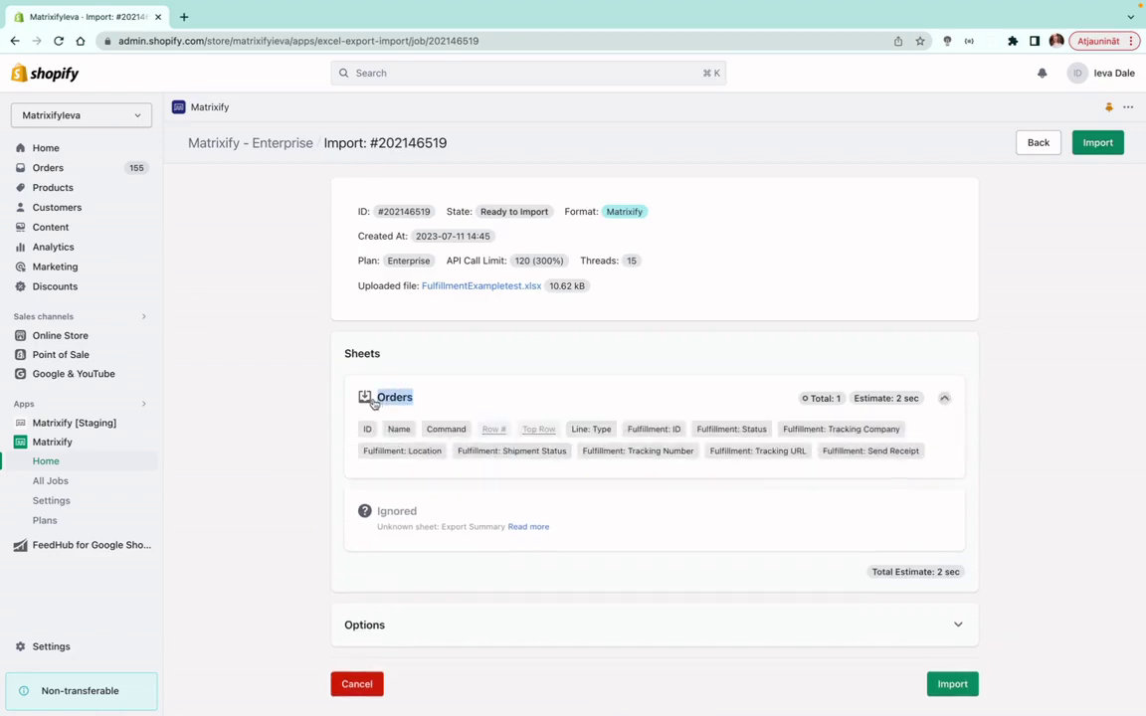
{"action": "left_click", "coordinate": [377, 419]}
{"action": "left_click_drag", "start_coordinate": [482, 428], "coordinate": [559, 435]}
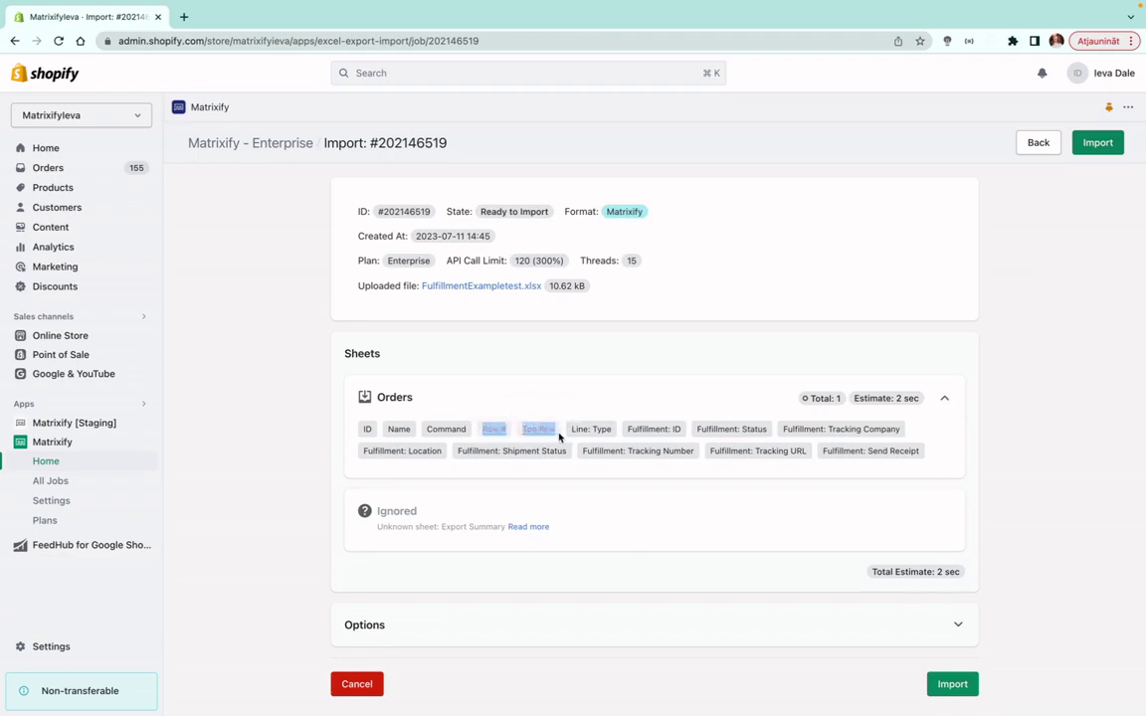
{"action": "left_click", "coordinate": [532, 476]}
{"action": "left_click", "coordinate": [748, 388]}
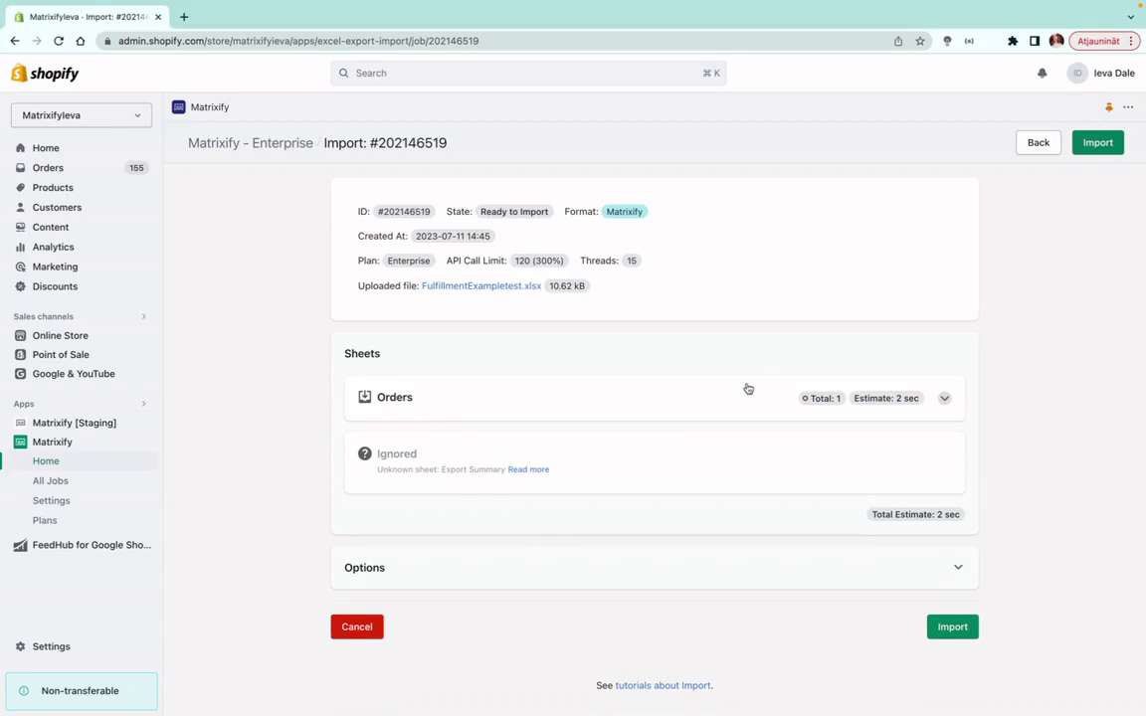
- Run the import and open the Example Fulfill order from the Orders list
{"action": "left_click", "coordinate": [953, 636]}
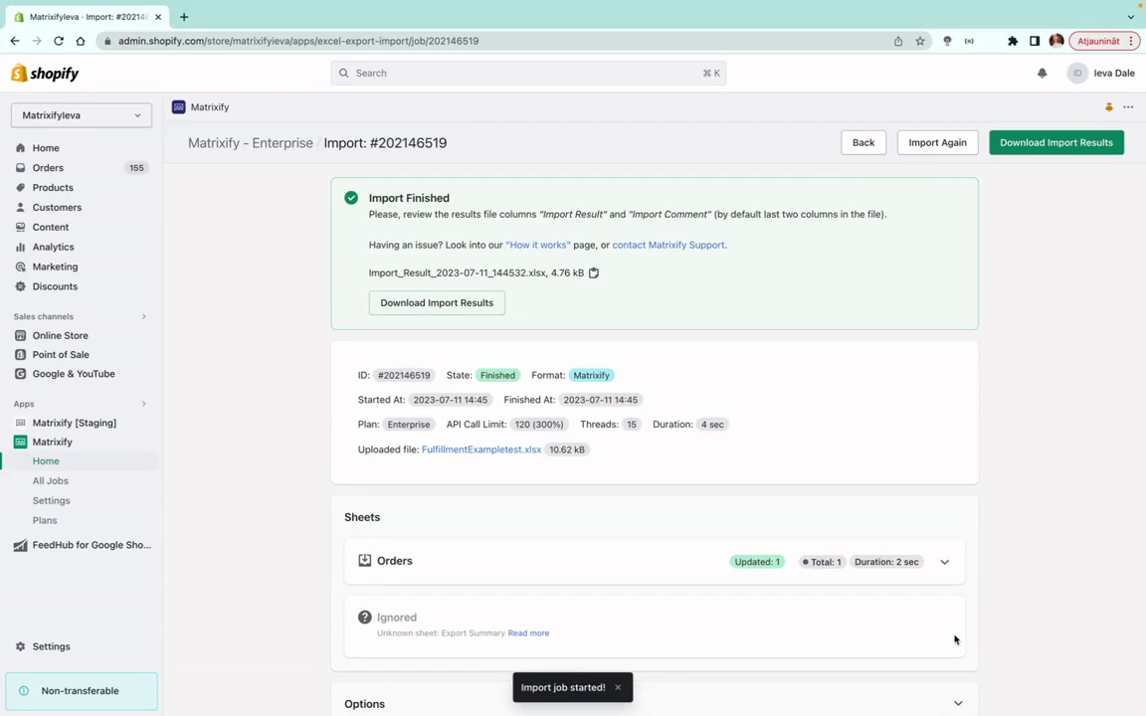
{"action": "left_click", "coordinate": [50, 169]}
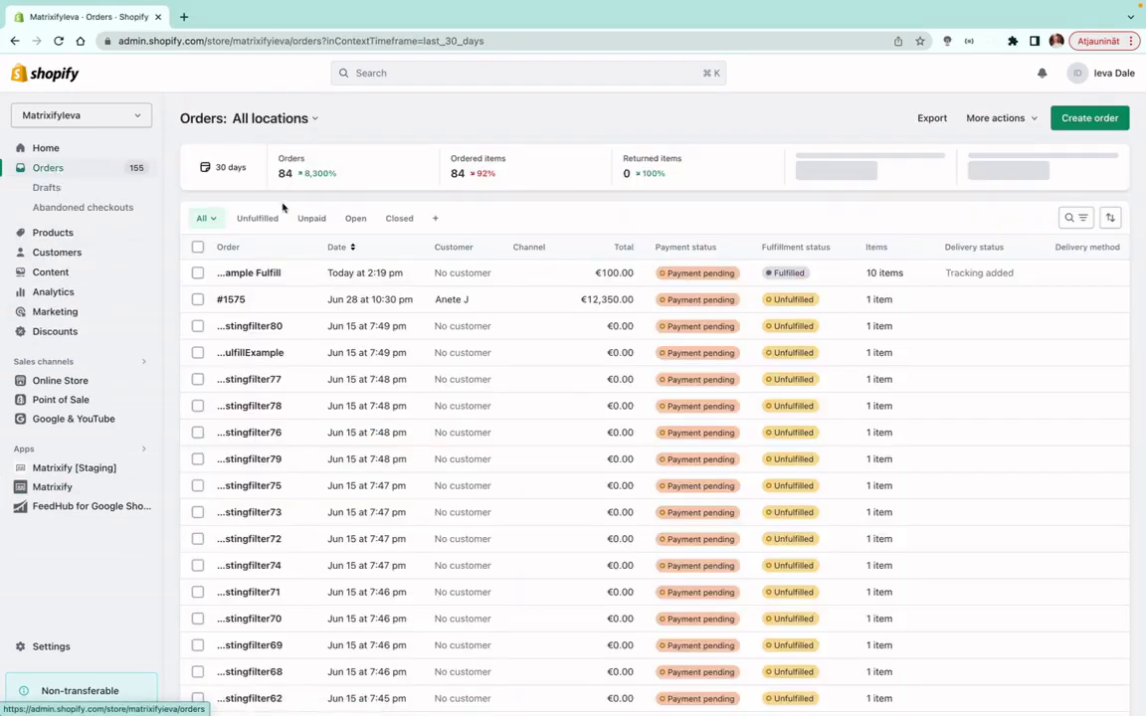
{"action": "left_click", "coordinate": [302, 281]}
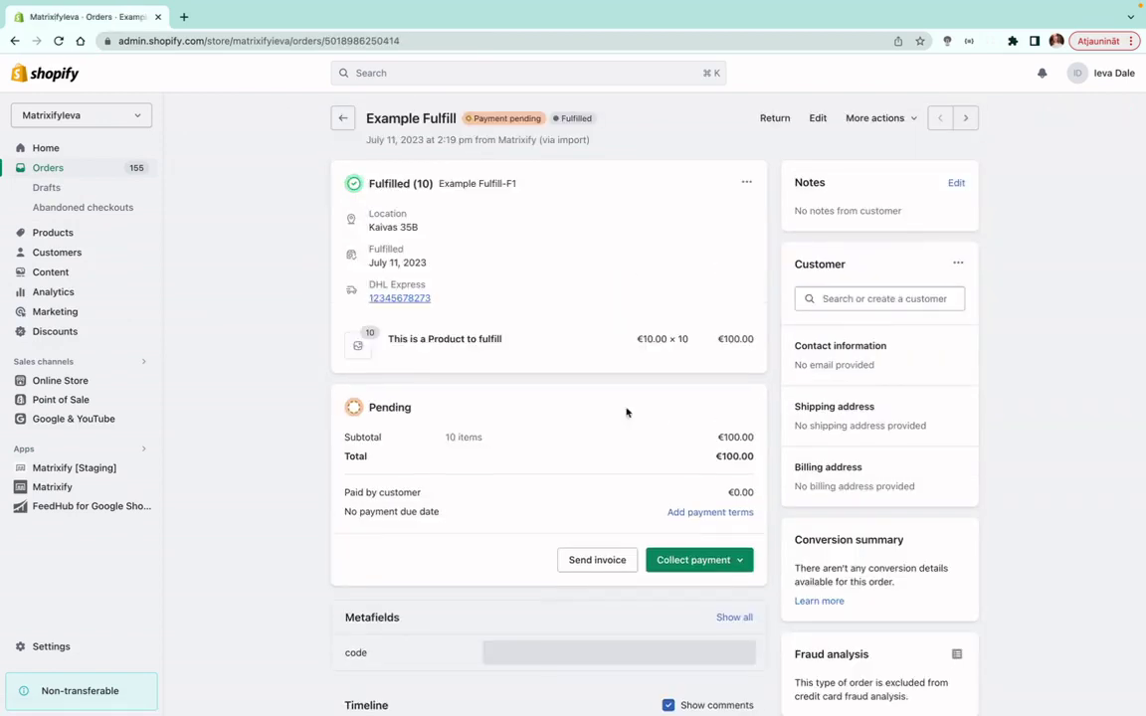
{"action": "left_click_drag", "start_coordinate": [529, 343], "coordinate": [365, 179]}
{"action": "left_click", "coordinate": [499, 265]}
{"action": "triple_click", "coordinate": [424, 299]}
{"action": "left_click", "coordinate": [459, 329]}
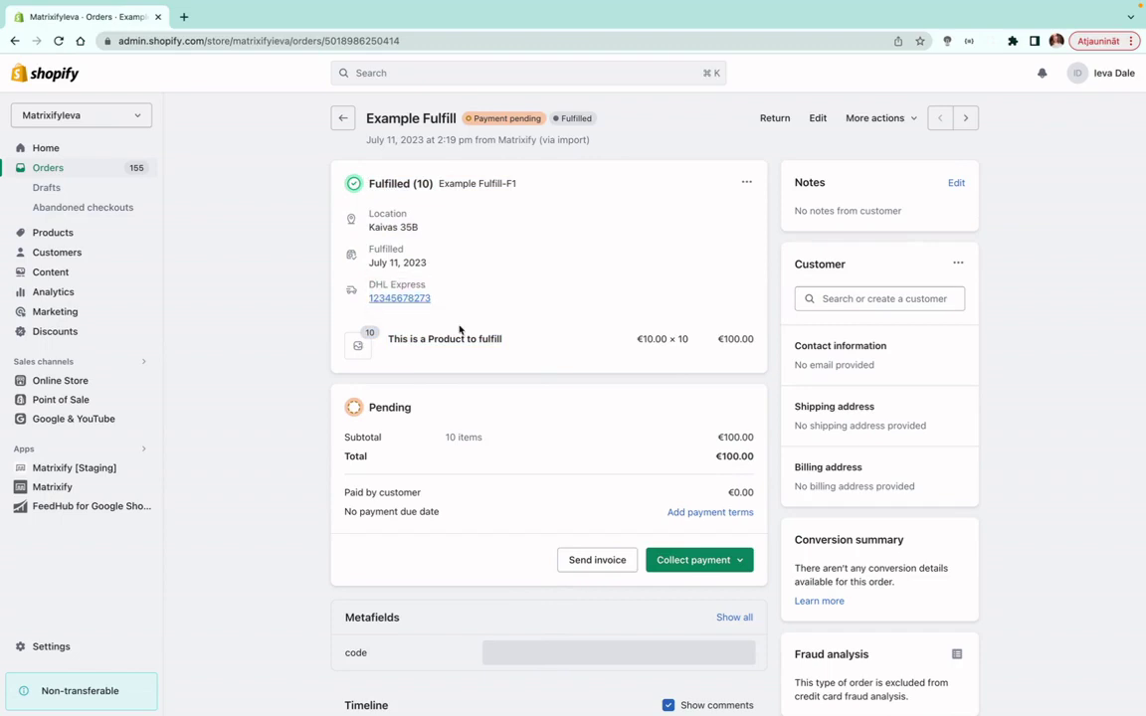